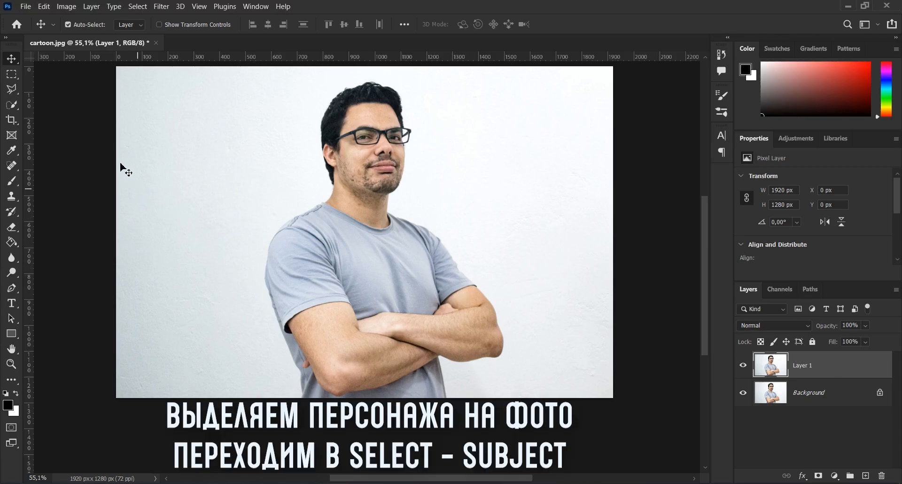
Mask Layer 1 to the man using an automatic Subject selection, and hide the Background layer.
click(138, 7)
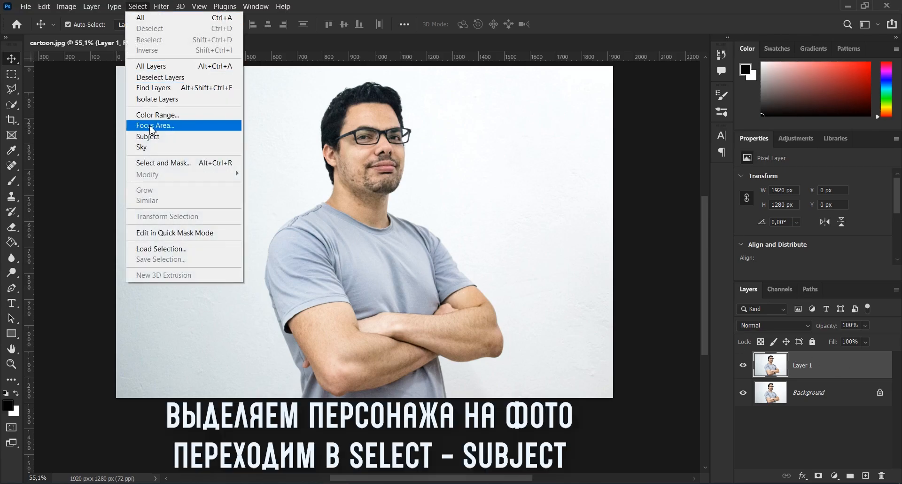
click(173, 137)
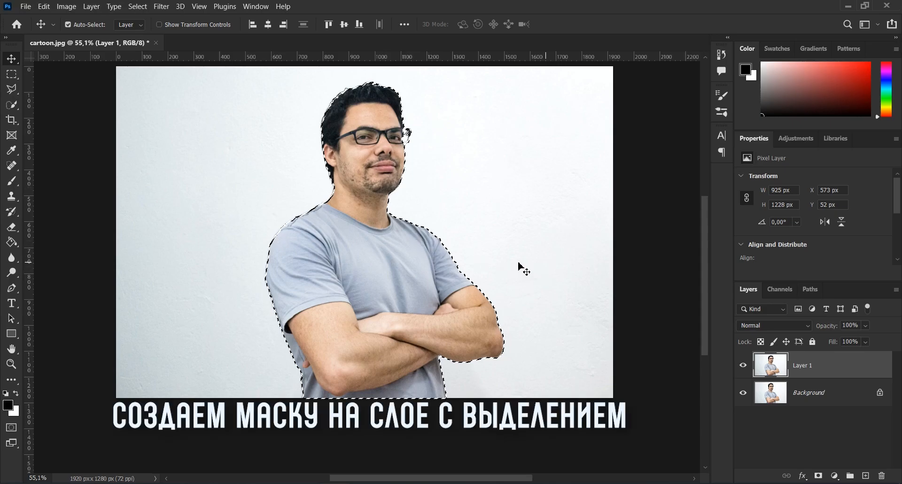
click(818, 476)
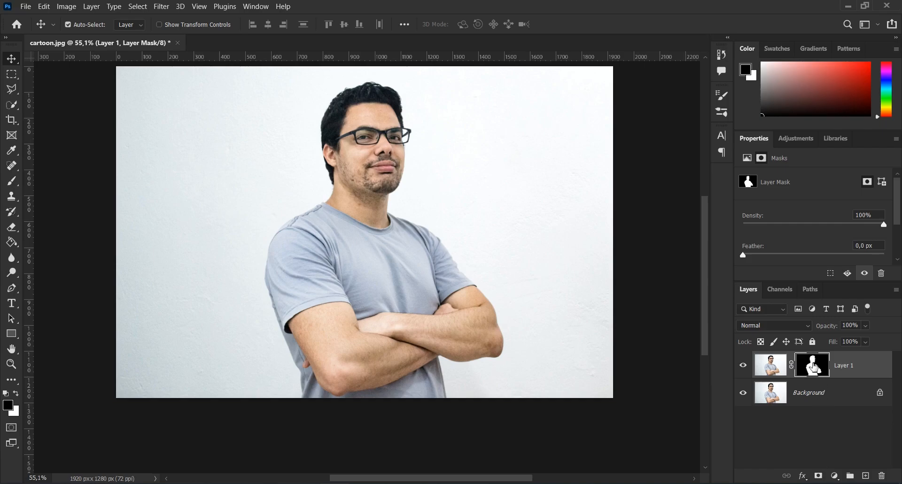
click(825, 397)
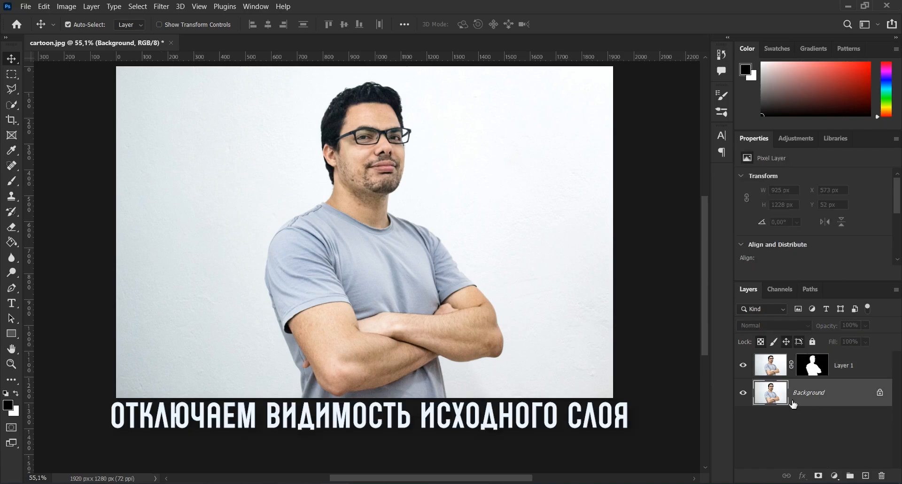
click(743, 393)
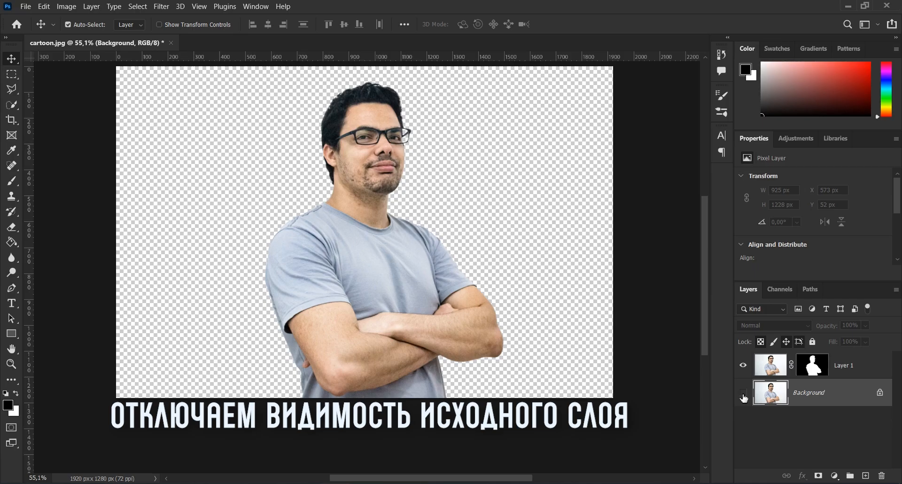
Open Layer 1's mask in the Select and Mask workspace, keeping the Black & White view.
click(818, 369)
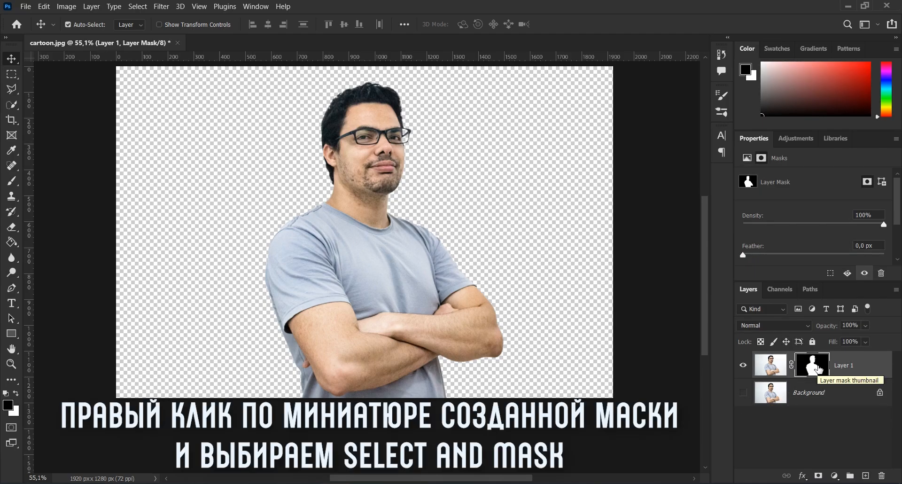
right_click(818, 368)
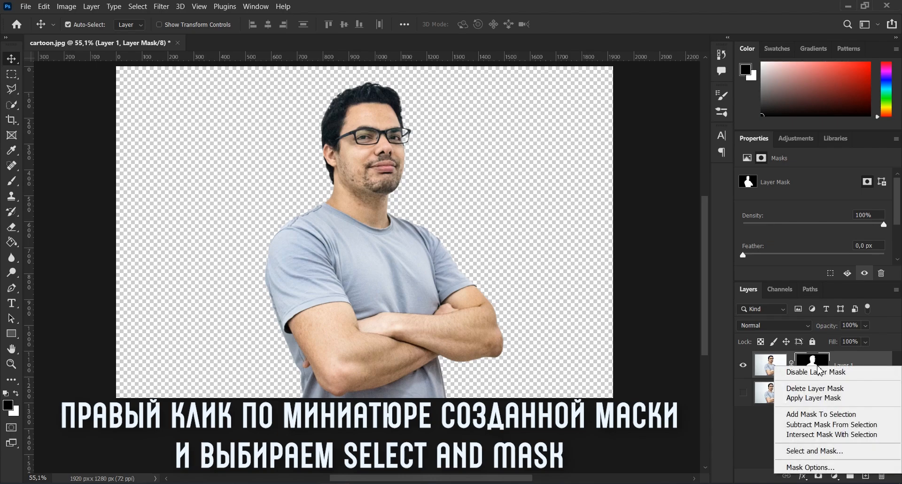
click(821, 452)
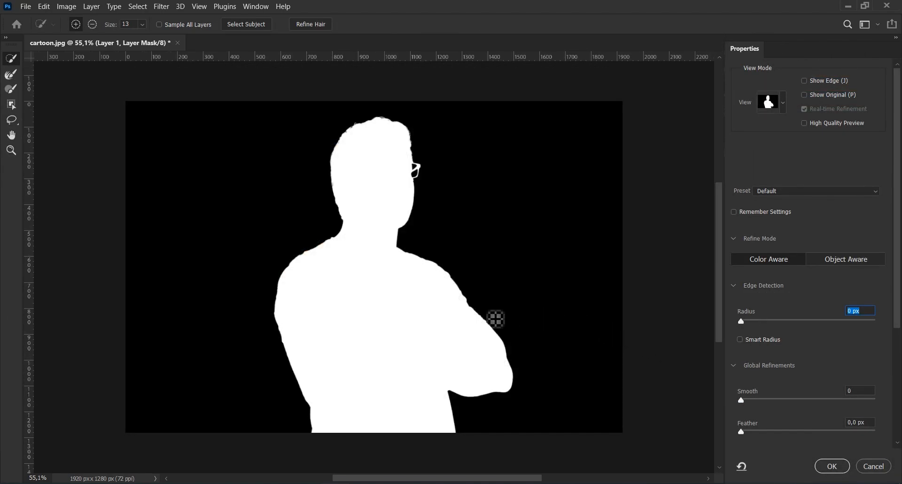
drag(409, 309, 414, 274)
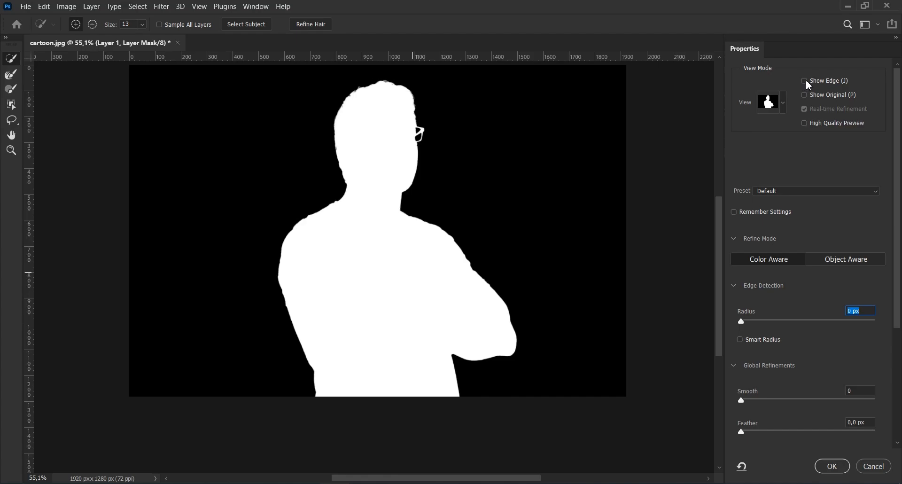
click(782, 103)
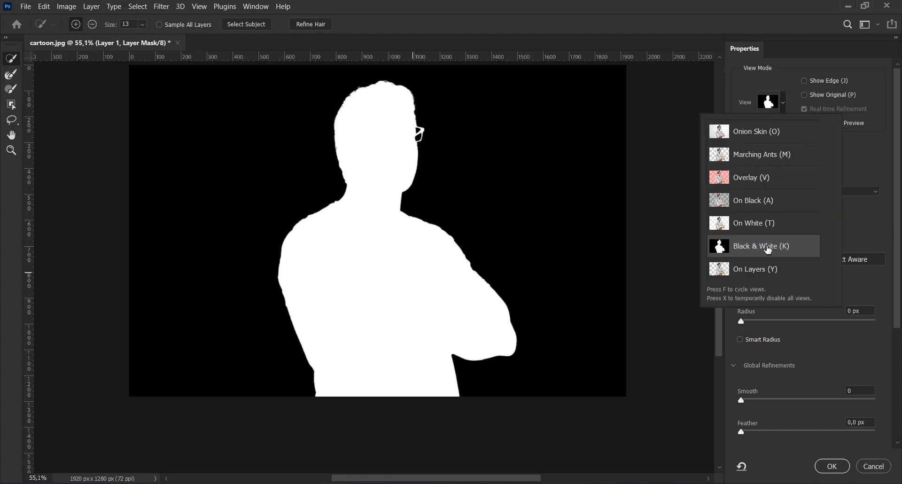
click(871, 234)
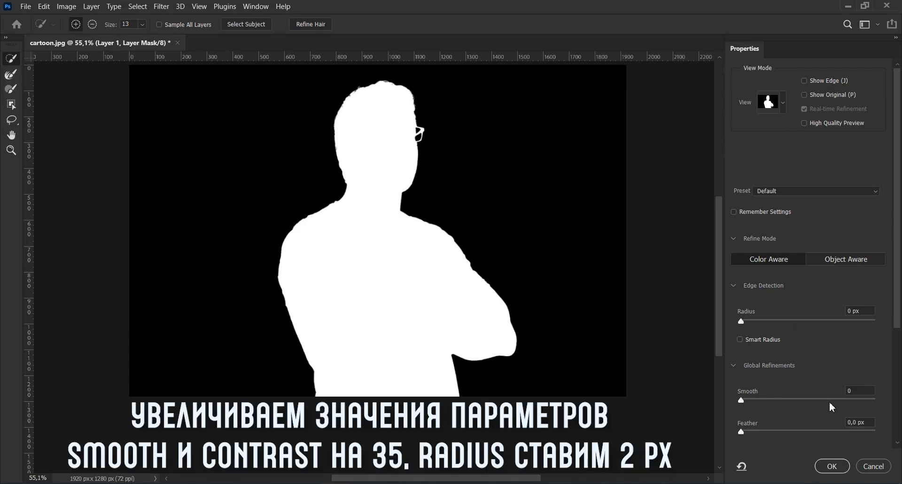
Refine the mask's edge with Smooth 35, Contrast 35% and Radius 2 px, and apply the refinement.
click(855, 391)
text(35)
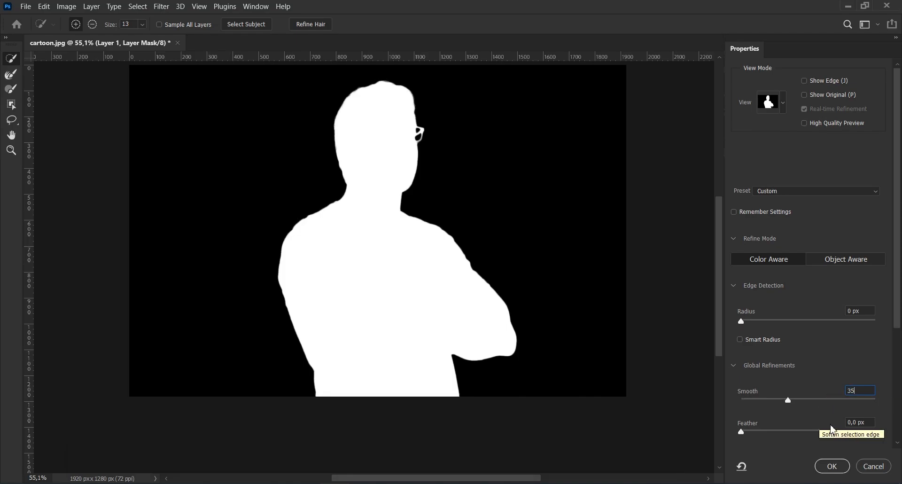
drag(898, 325, 896, 398)
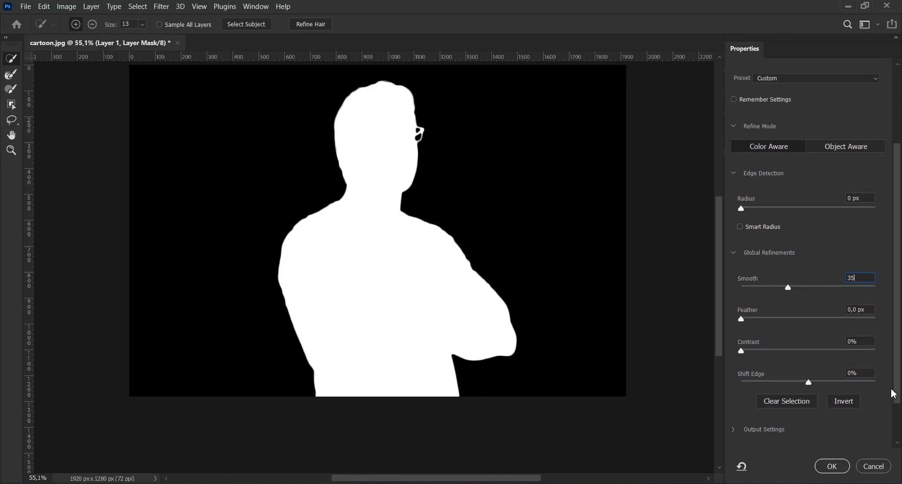
click(860, 340)
text(35)
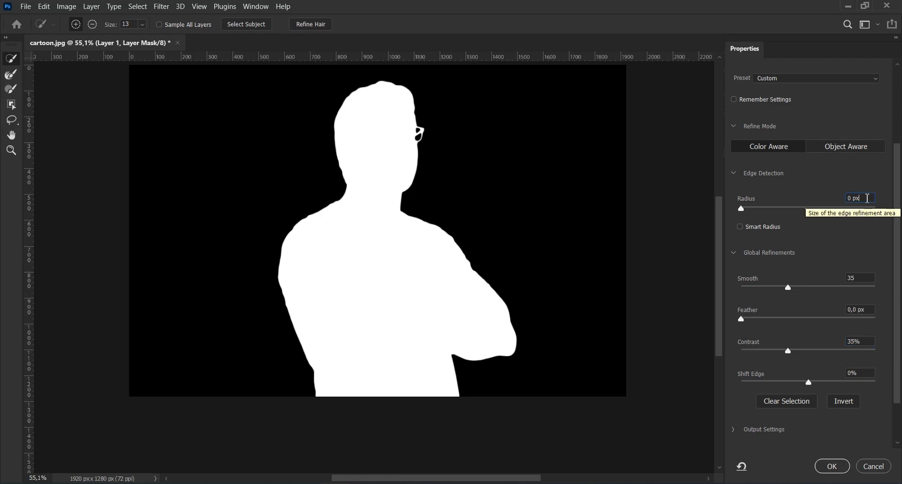
click(841, 201)
text(3)
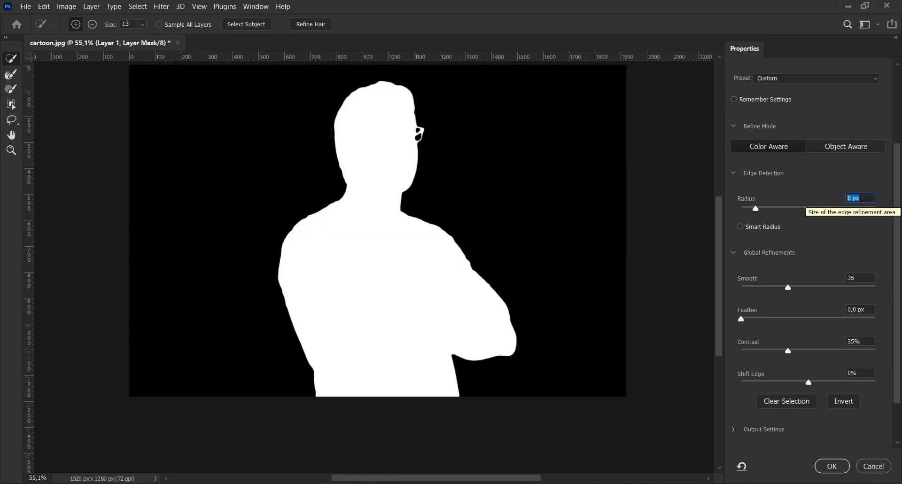
text(2)
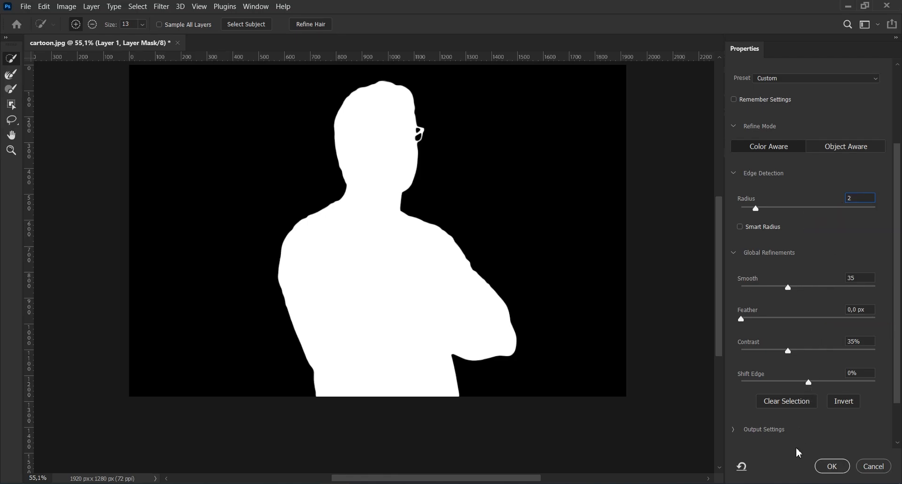
click(829, 467)
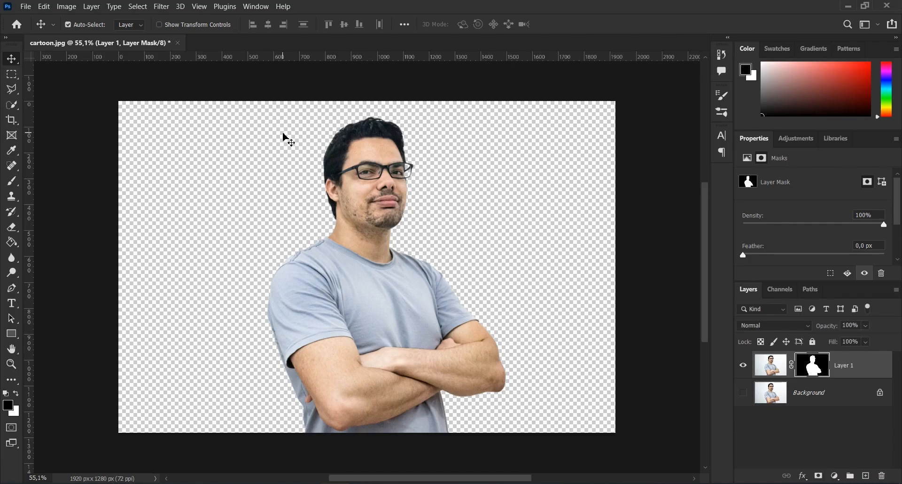
Show the Background layer and add a white (ffffff) Solid Color fill layer directly above it.
drag(283, 142, 283, 110)
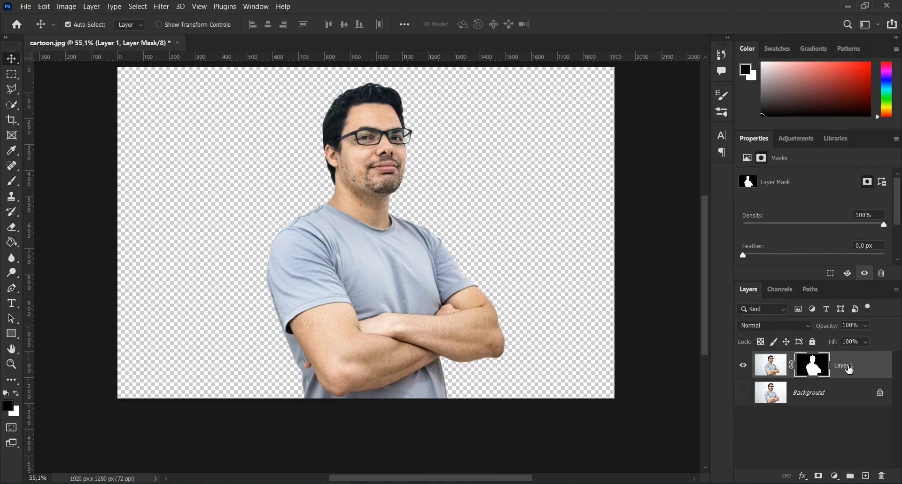
click(828, 397)
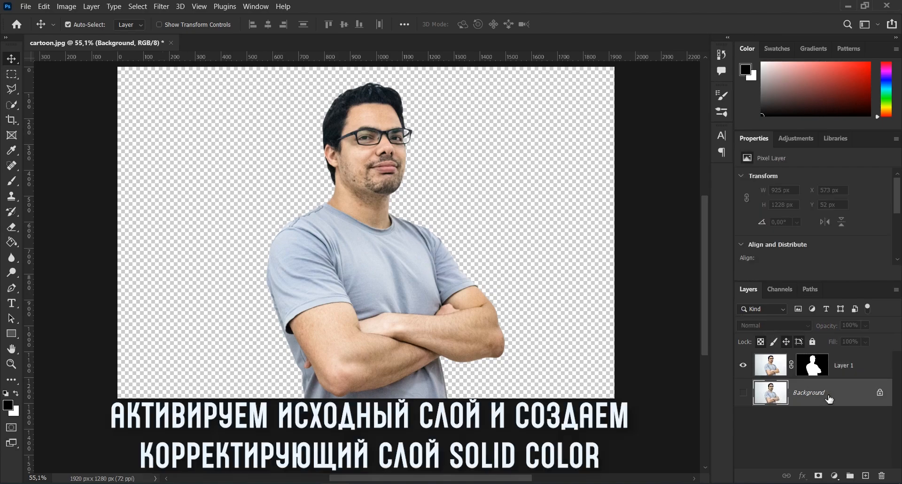
click(743, 392)
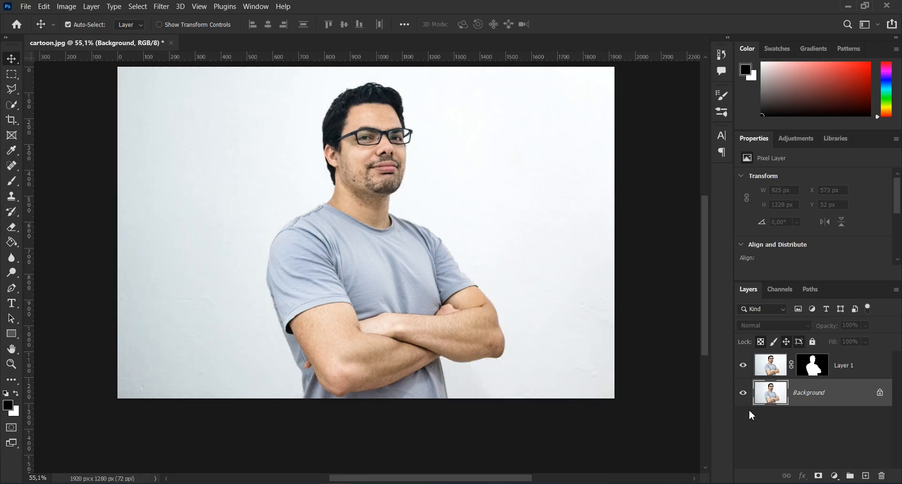
click(834, 475)
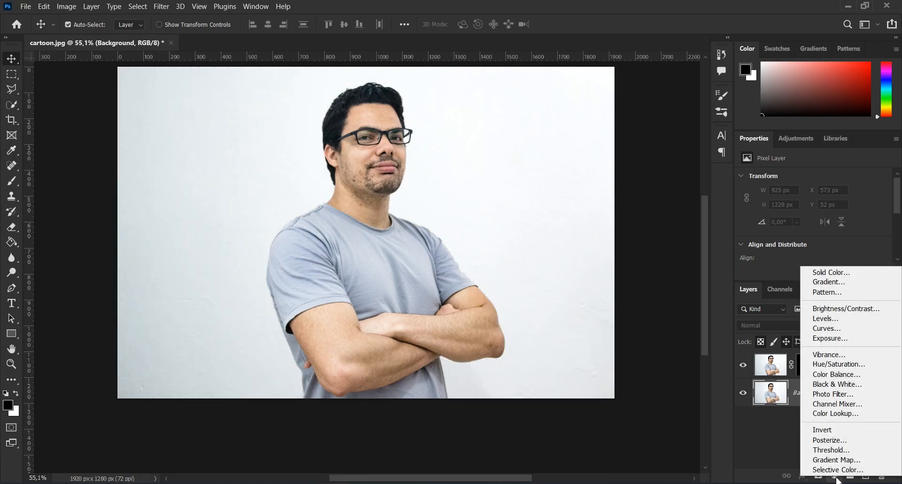
click(871, 273)
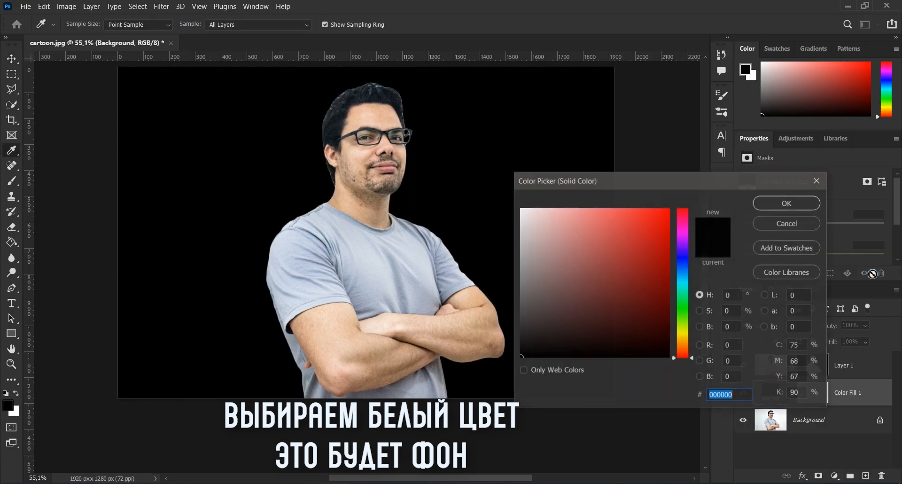
drag(620, 292, 477, 176)
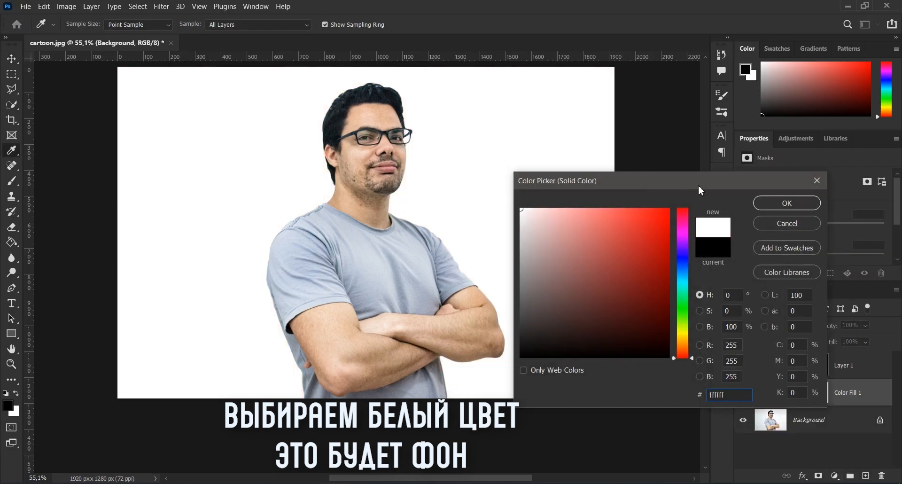
click(788, 209)
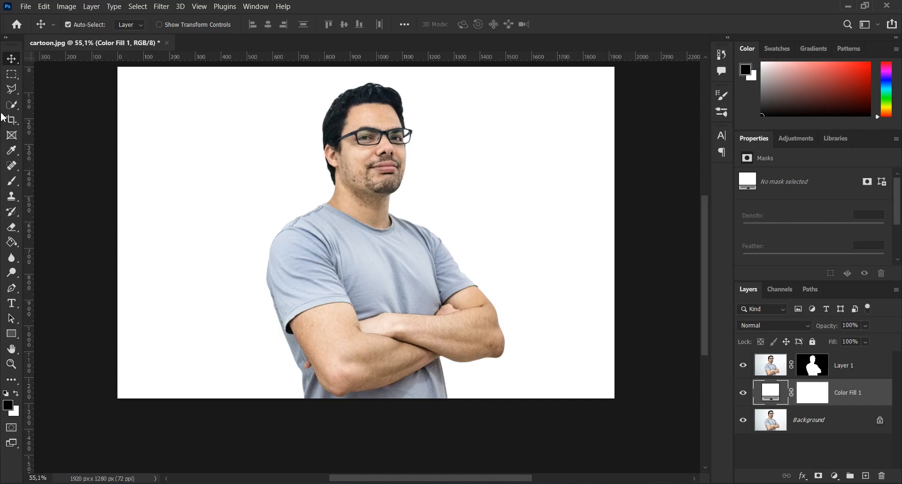
Set up the Pen tool in Shape mode with an orange fill, no stroke and a 0 px stroke width.
click(14, 291)
click(102, 28)
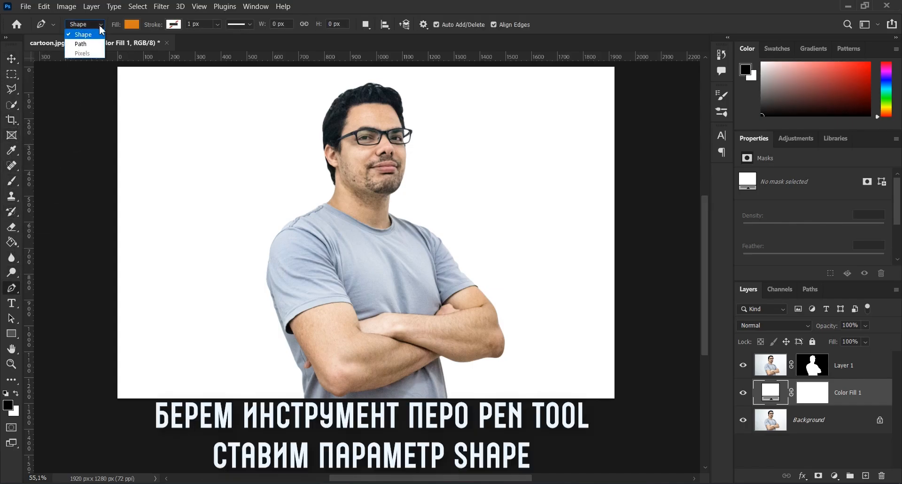
click(96, 34)
click(132, 26)
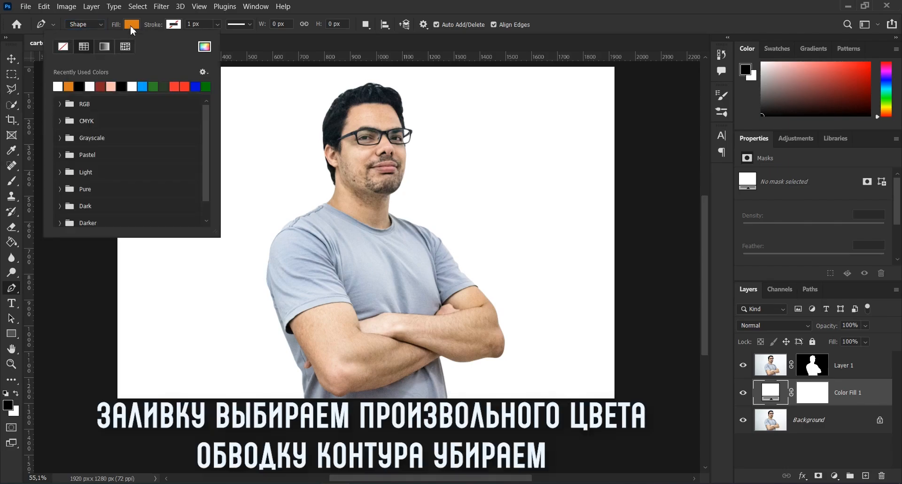
click(69, 86)
click(174, 26)
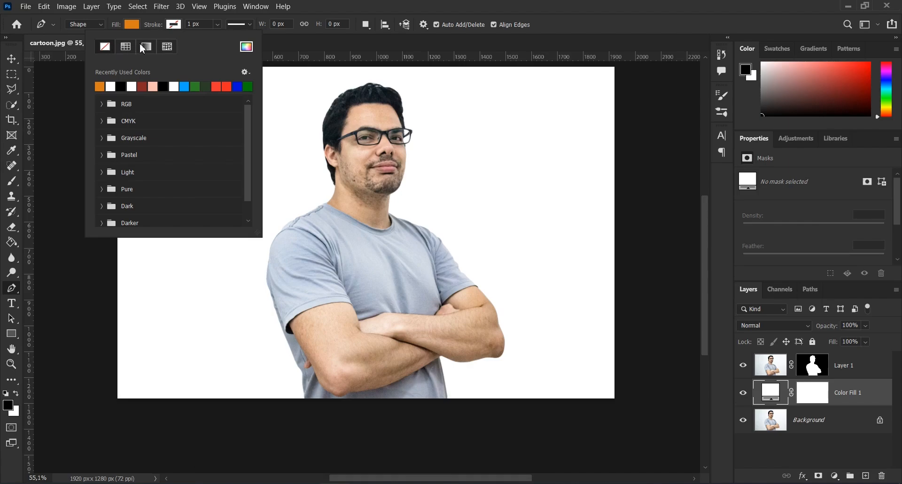
click(219, 26)
drag(219, 38, 200, 42)
click(175, 26)
click(105, 46)
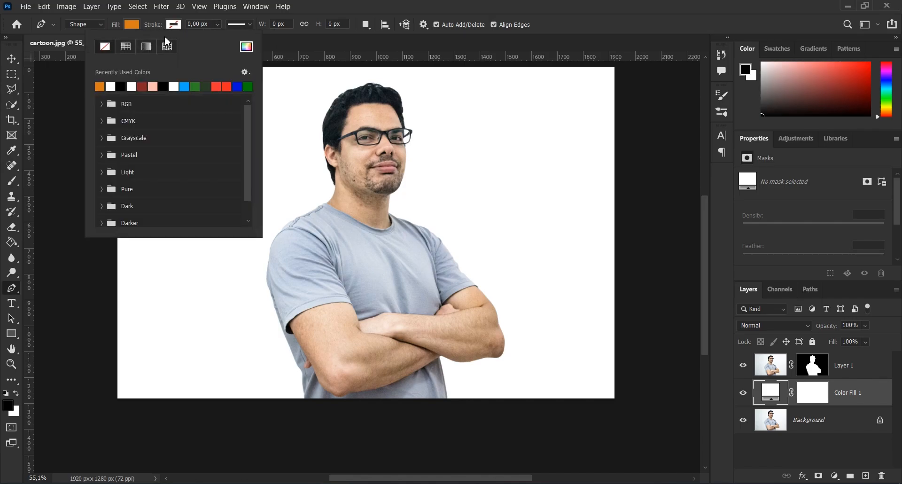
click(318, 10)
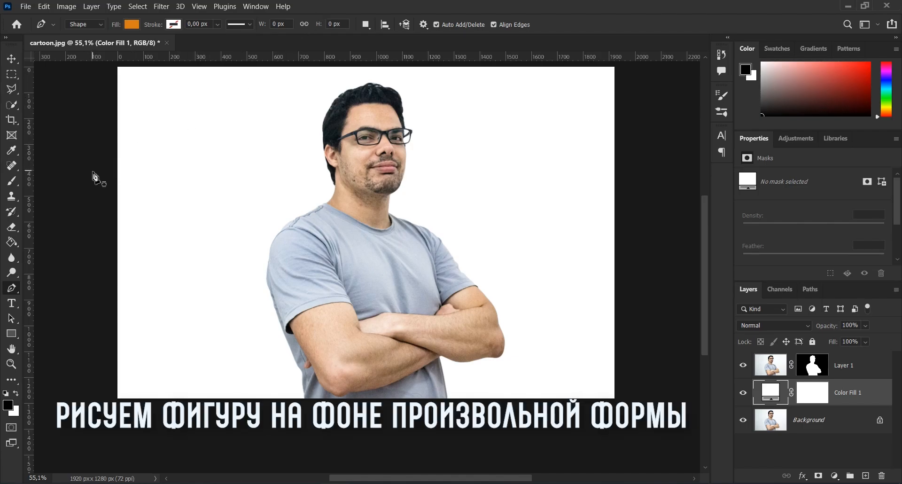
Draw a closed wavy-topped shape behind the man, about 2394 by 1137 px, extending past the canvas sides and lower edge.
click(90, 193)
drag(179, 139, 252, 134)
drag(278, 165, 347, 178)
drag(447, 146, 540, 165)
drag(590, 199, 690, 172)
click(685, 194)
click(673, 328)
click(666, 428)
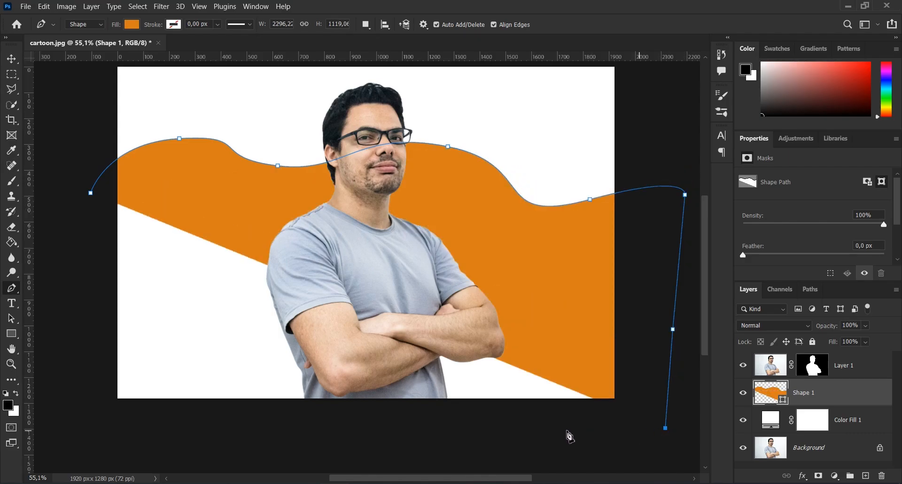
click(376, 432)
click(65, 426)
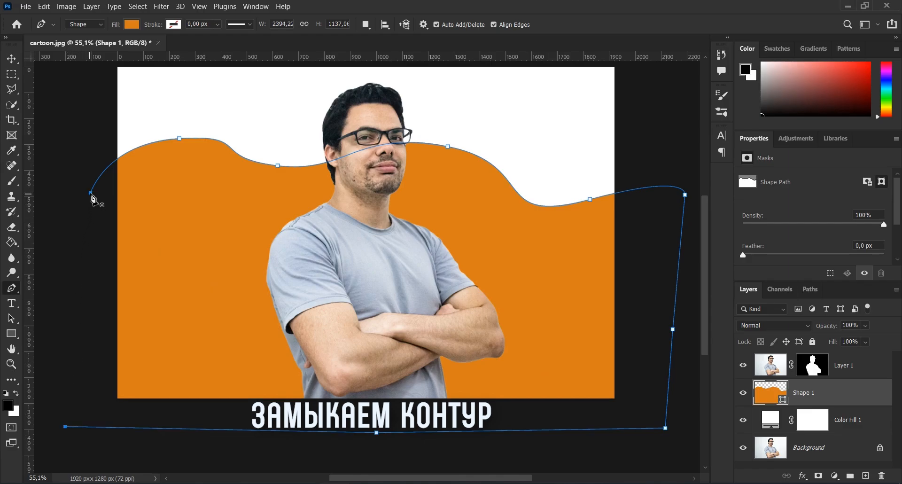
click(90, 192)
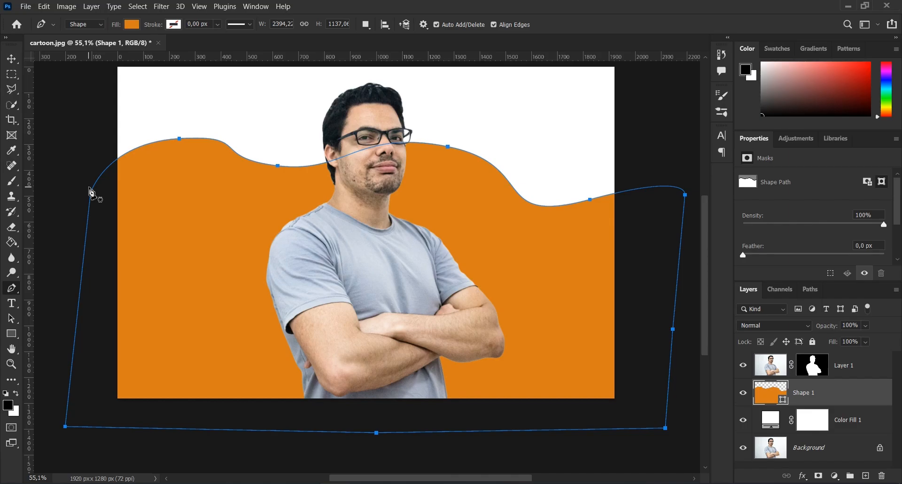
Convert Layer 1, Shape 1 and Color Fill 1 together into a single smart object.
click(13, 65)
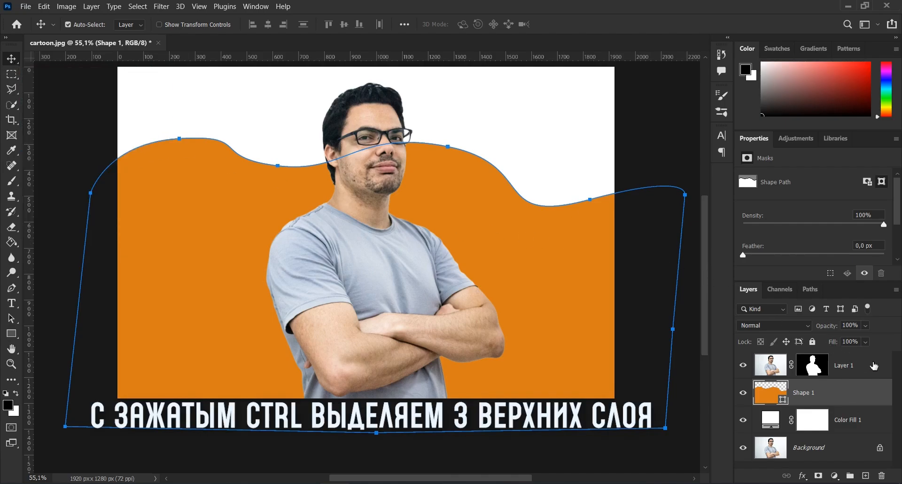
click(874, 365)
ctrl+click(873, 392)
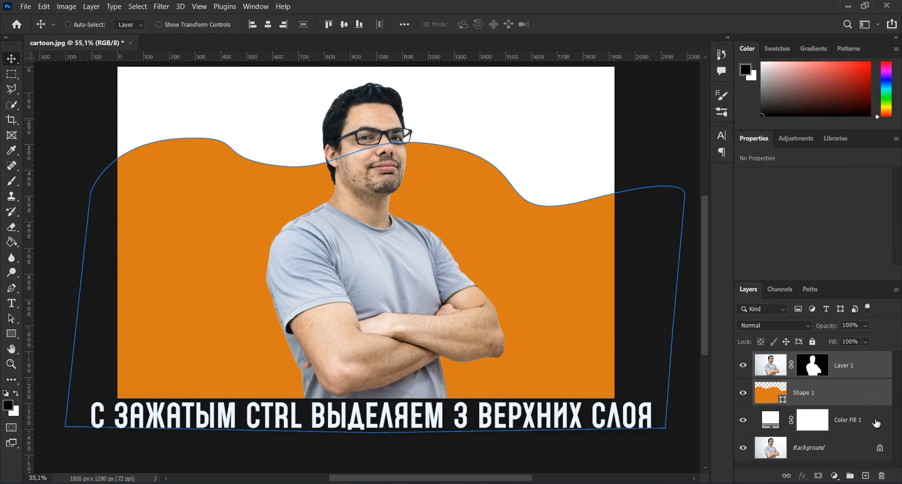
ctrl+click(876, 423)
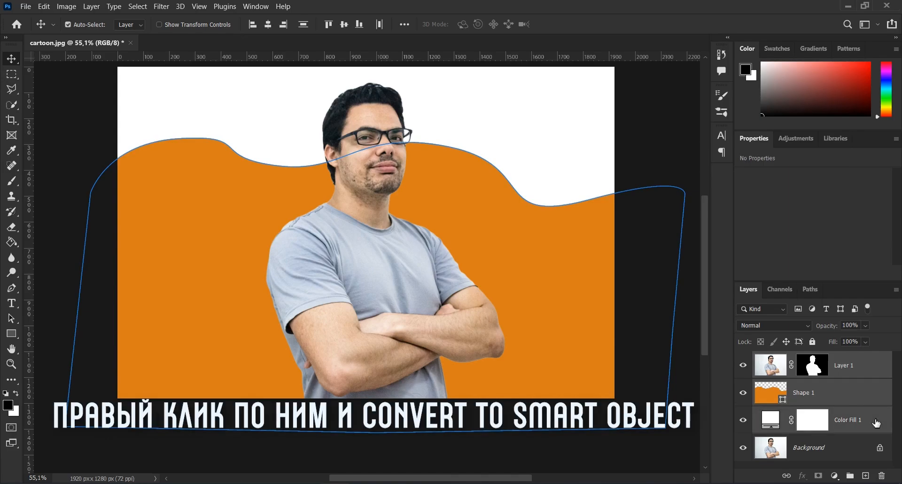
right_click(876, 423)
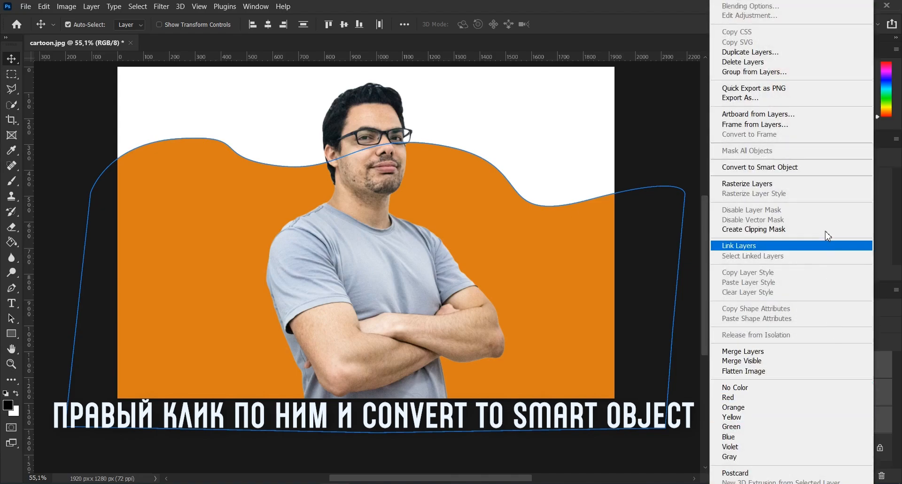
click(825, 169)
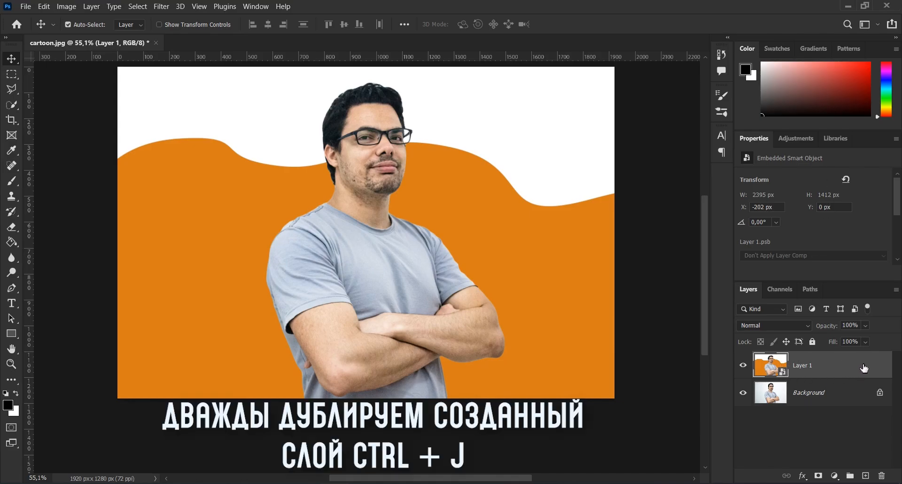
Duplicate the smart object layer twice and hide both copies, leaving the original Layer 1 selected.
key(ctrl+j)
key(ctrl+j)
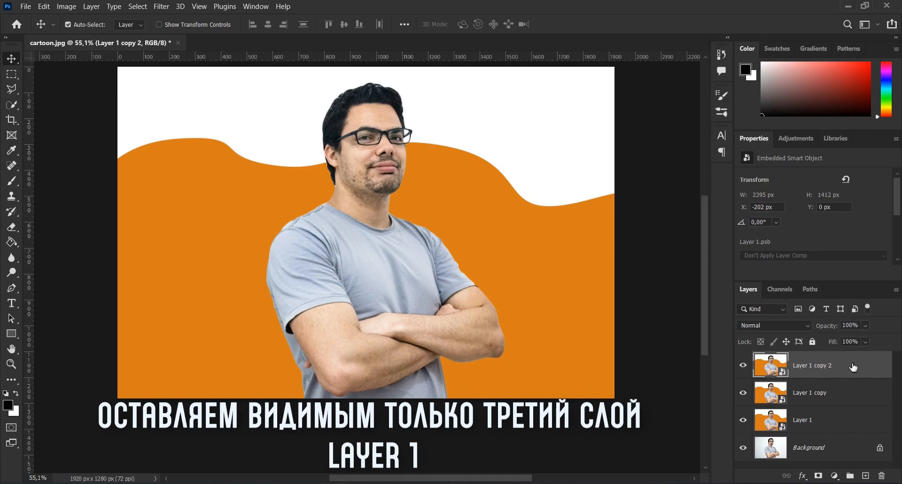
click(742, 365)
click(743, 392)
click(842, 425)
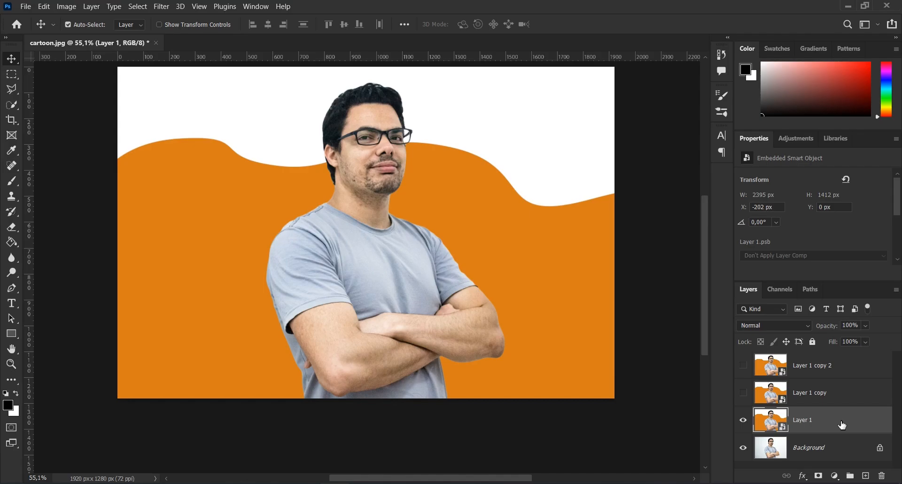
Apply the Poster Edges artistic filter to Layer 1 with Edge Thickness 0, Edge Intensity 0 and Posterization 2.
click(162, 8)
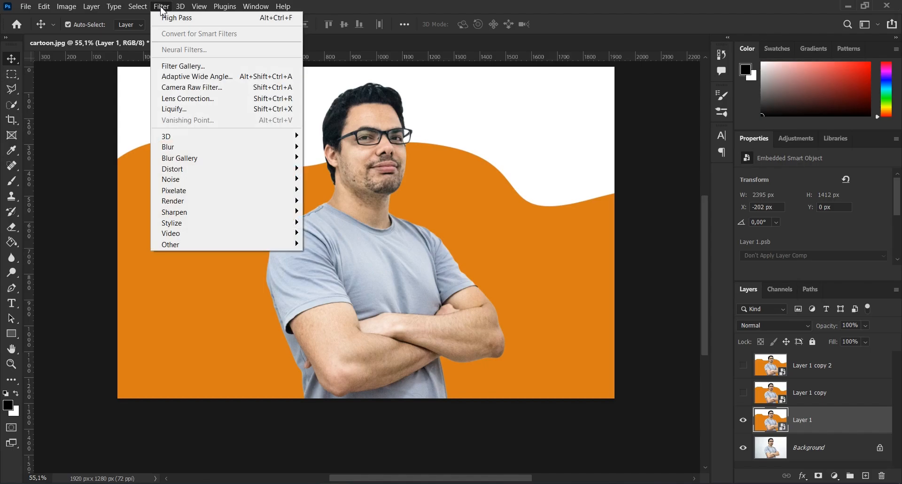
click(240, 68)
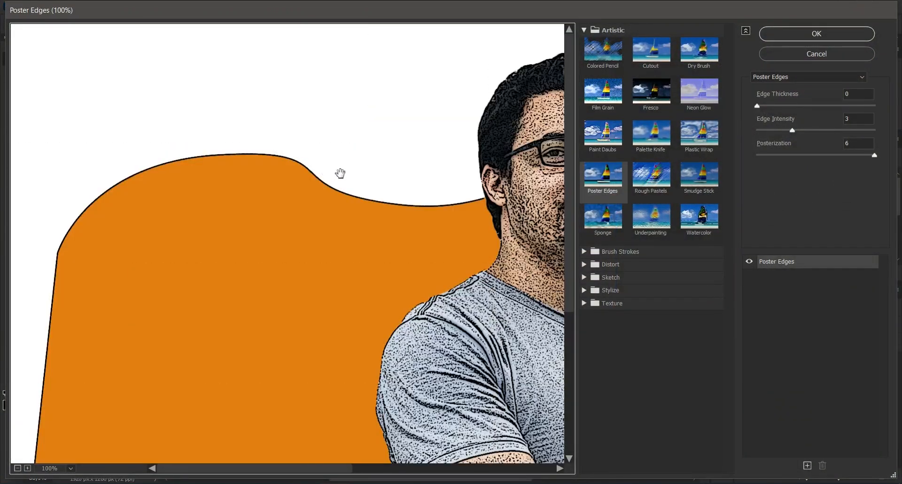
click(584, 30)
click(585, 31)
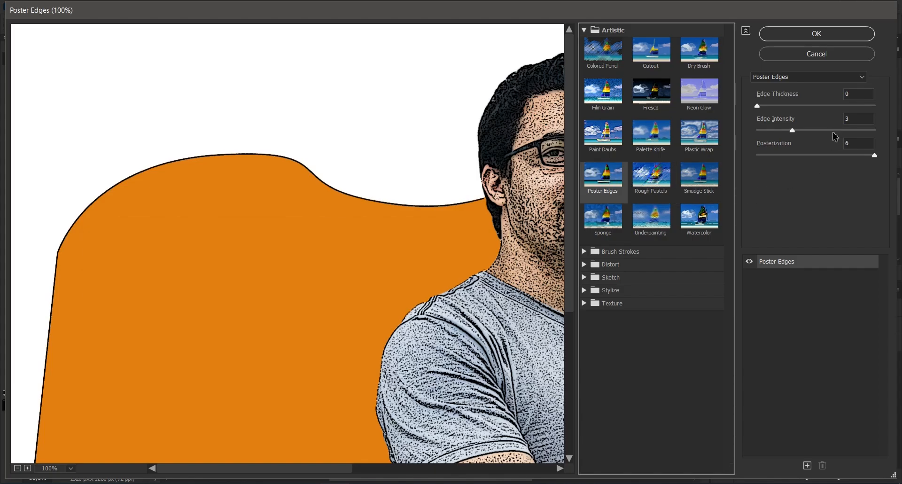
drag(860, 95, 820, 151)
text(0)
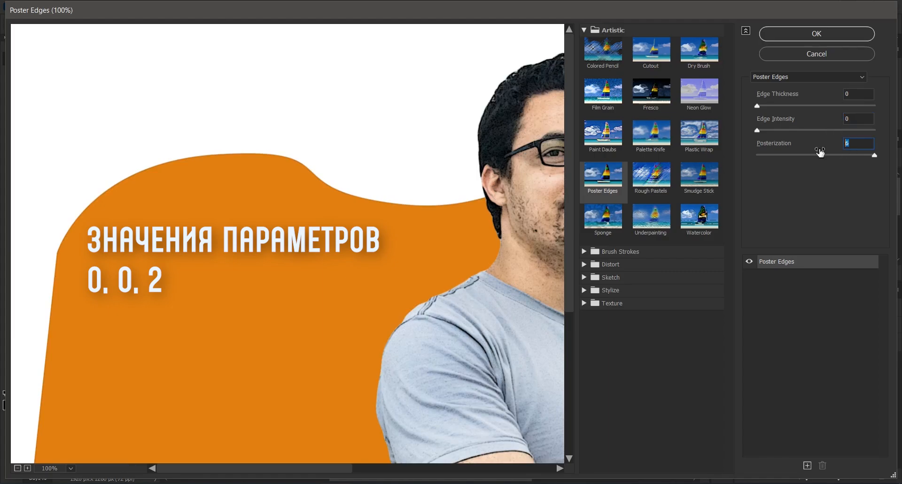
text(2)
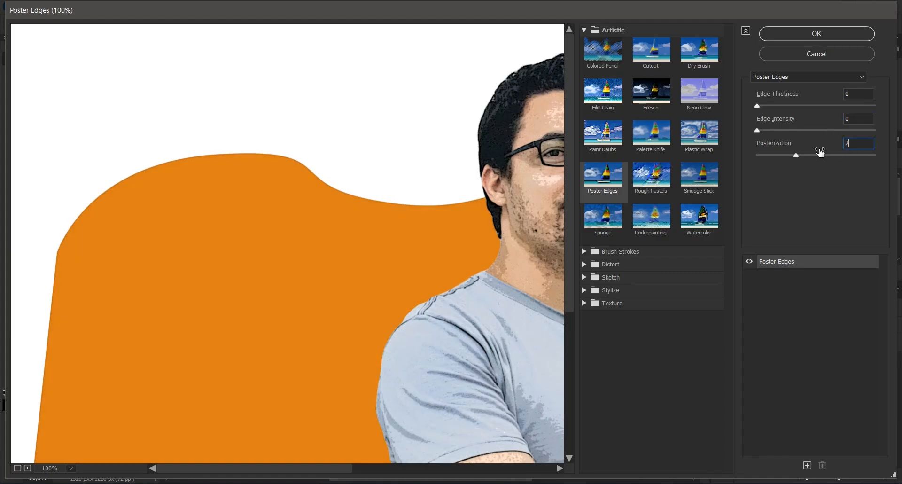
click(815, 36)
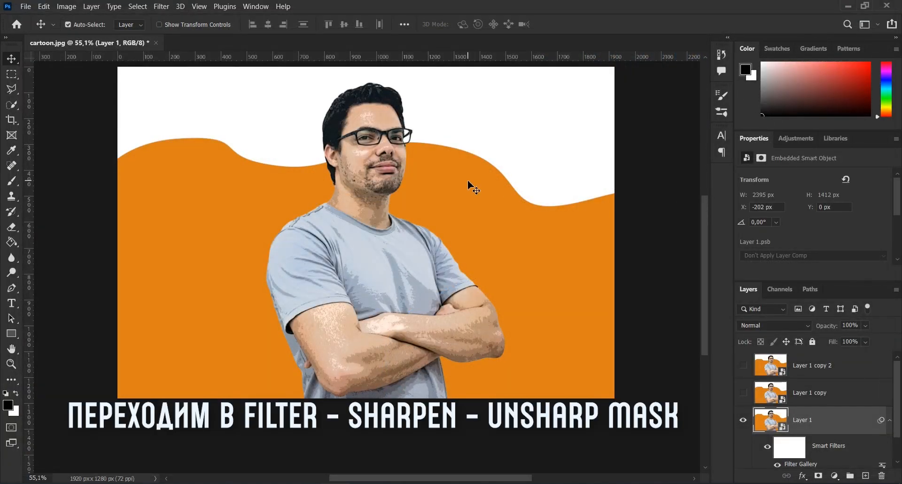
Apply Unsharp Mask to Layer 1 with Amount 90%, Radius 5 px and Threshold 10 levels.
click(161, 7)
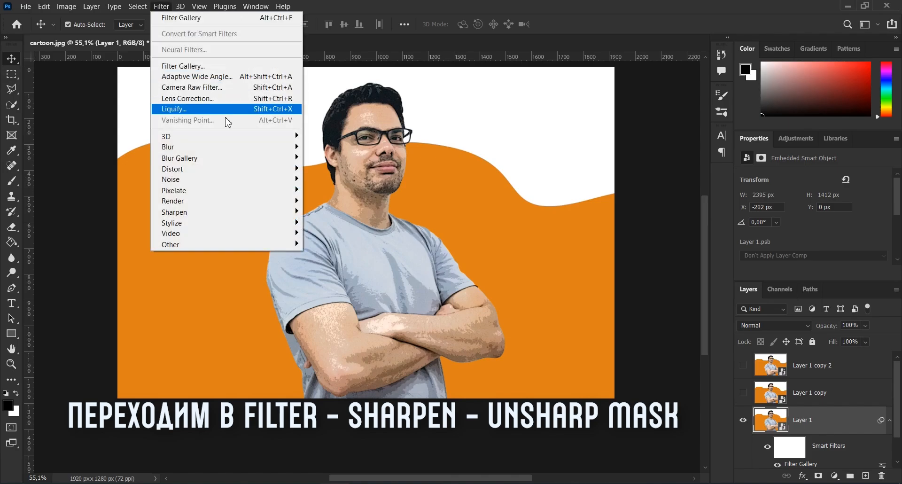
mouse_move(273, 212)
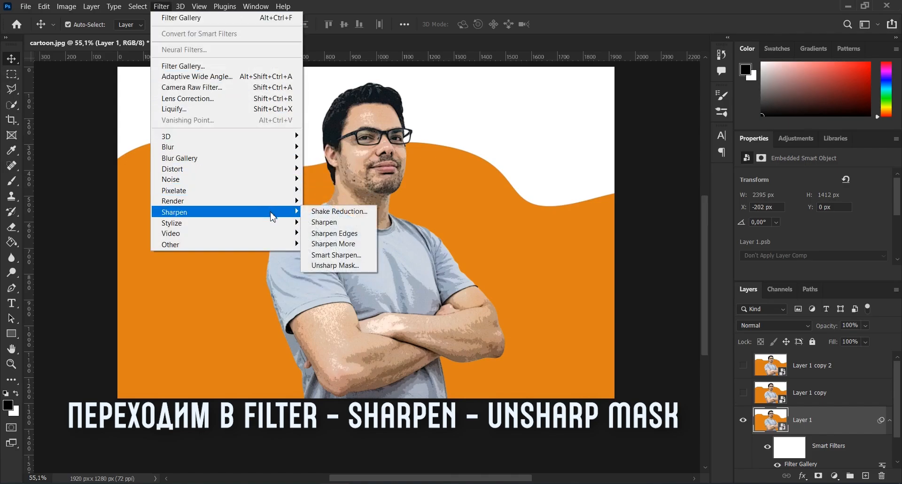
click(356, 266)
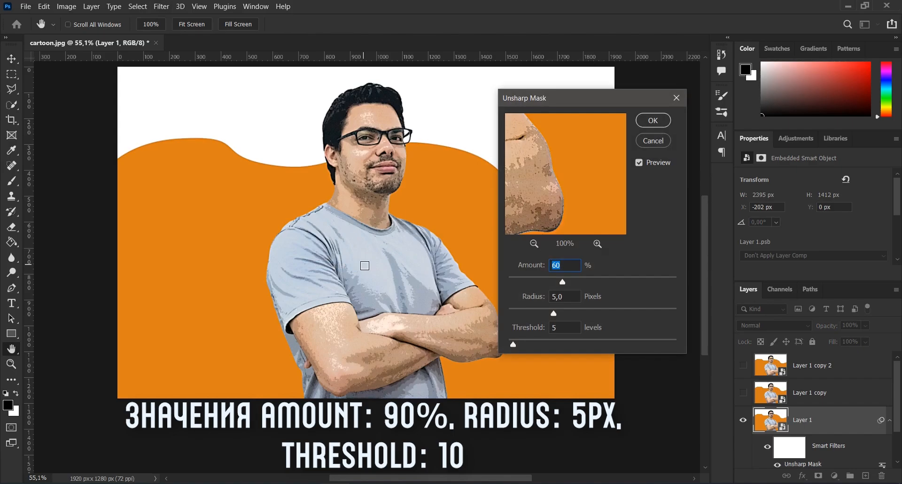
text(90)
double_click(570, 296)
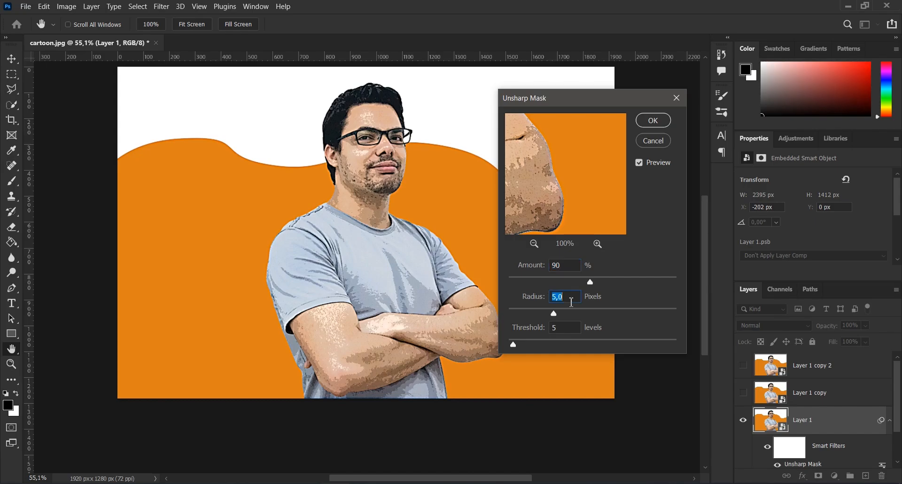
click(570, 326)
double_click(563, 326)
text(10)
click(653, 121)
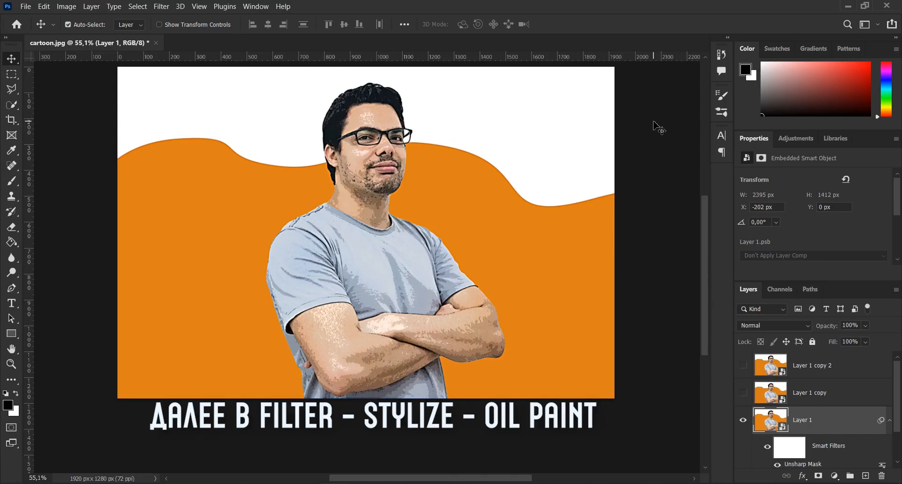
Apply Oil Paint to Layer 1 with Stylization 4.0, Cleanliness 3.0, Scale 0.1, and Bristle Detail, Angle and Shine at 0.
click(160, 6)
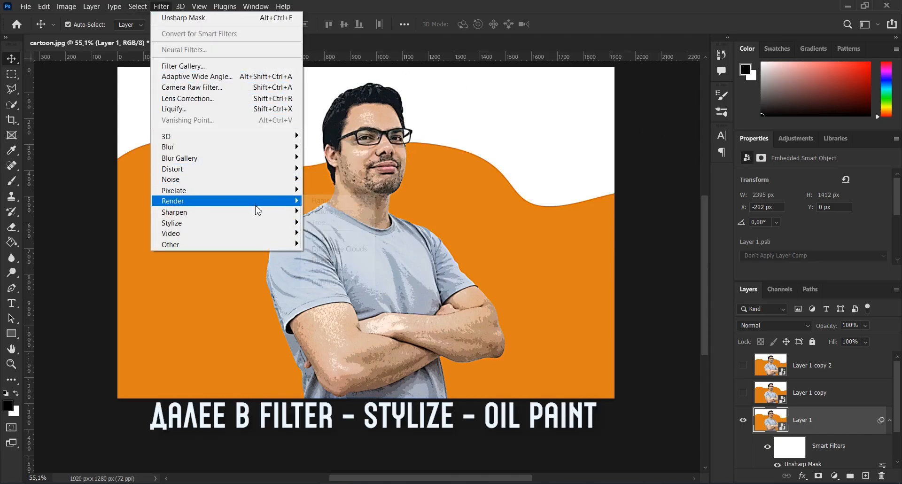
mouse_move(276, 223)
click(353, 265)
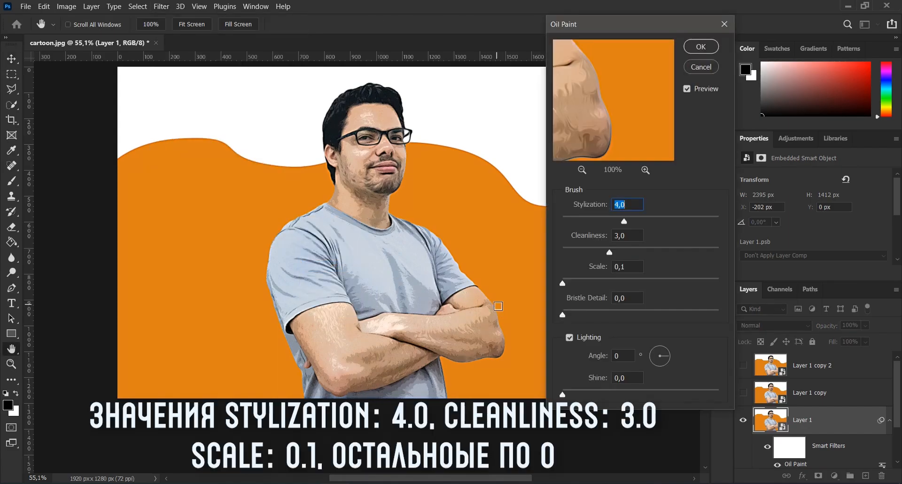
click(632, 205)
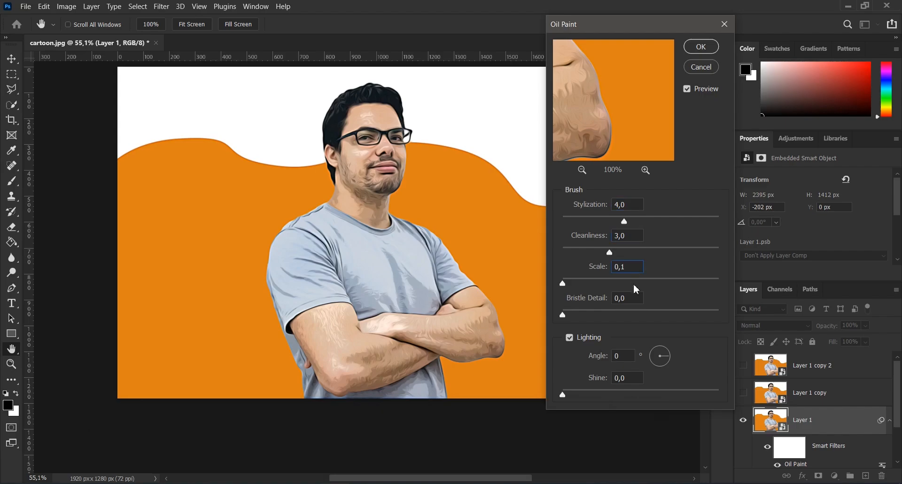
double_click(637, 302)
click(639, 378)
click(700, 47)
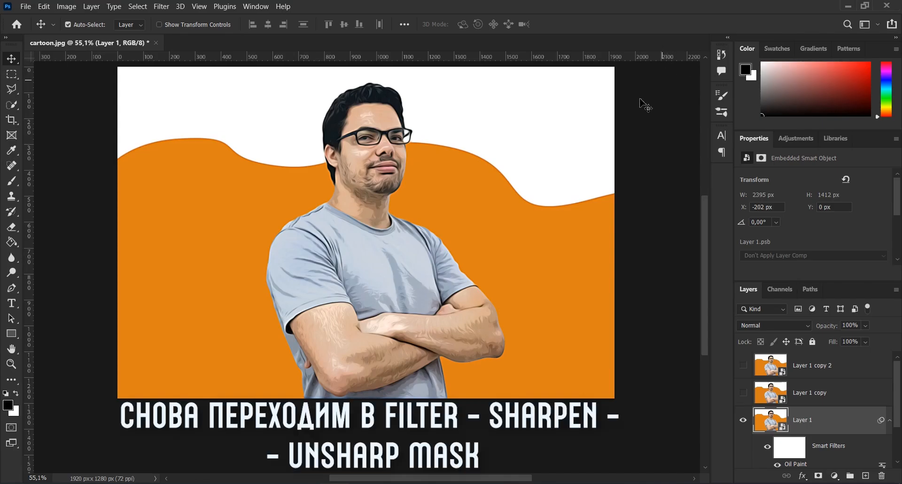
Apply a second Unsharp Mask to Layer 1 with Amount 60%, Radius 5 px and Threshold 5 levels.
click(161, 7)
mouse_move(256, 214)
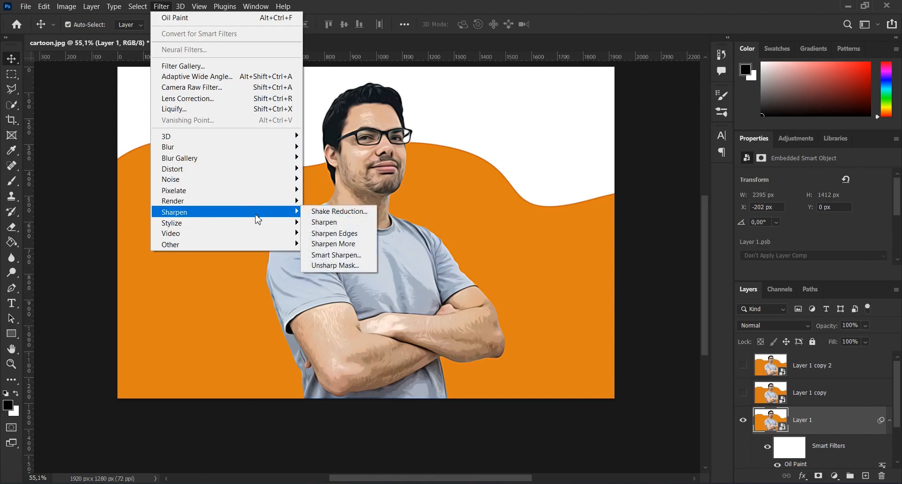
click(368, 268)
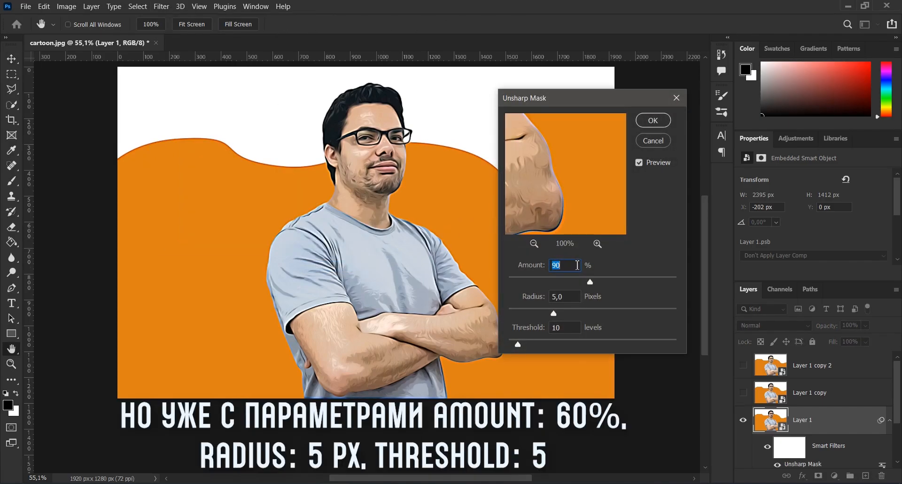
text(60)
click(568, 297)
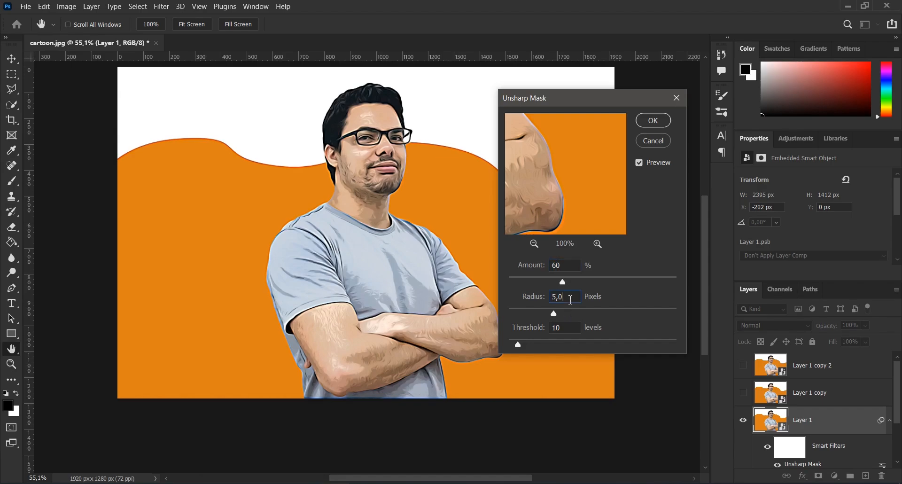
double_click(572, 329)
text(5)
click(652, 121)
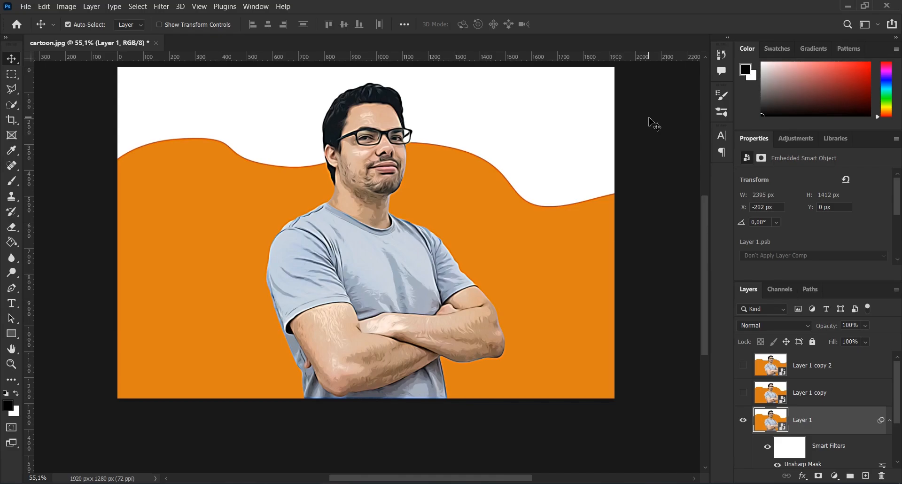
Rename the filtered Layer 1 as Effect.
double_click(808, 421)
text(Effect)
key(Return)
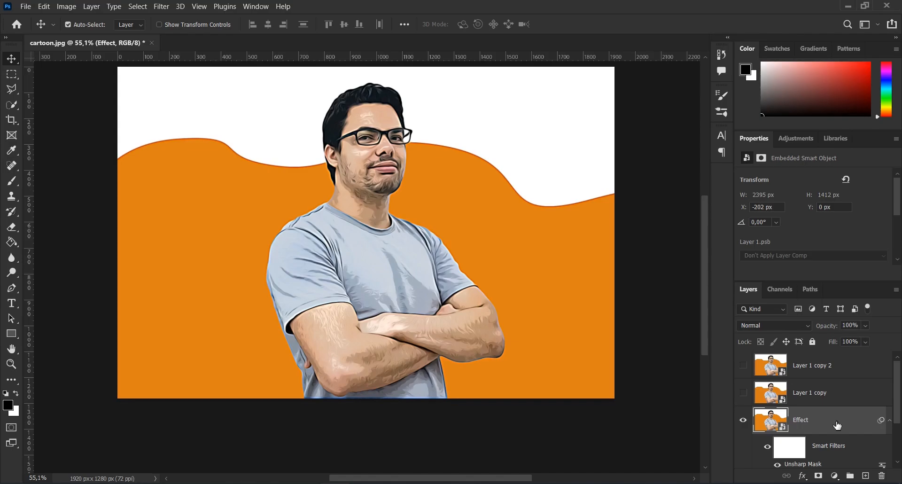
Show Layer 1 copy and apply Poster Edges to it with Edge Thickness 0, Edge Intensity 3 and Posterization 6.
click(844, 399)
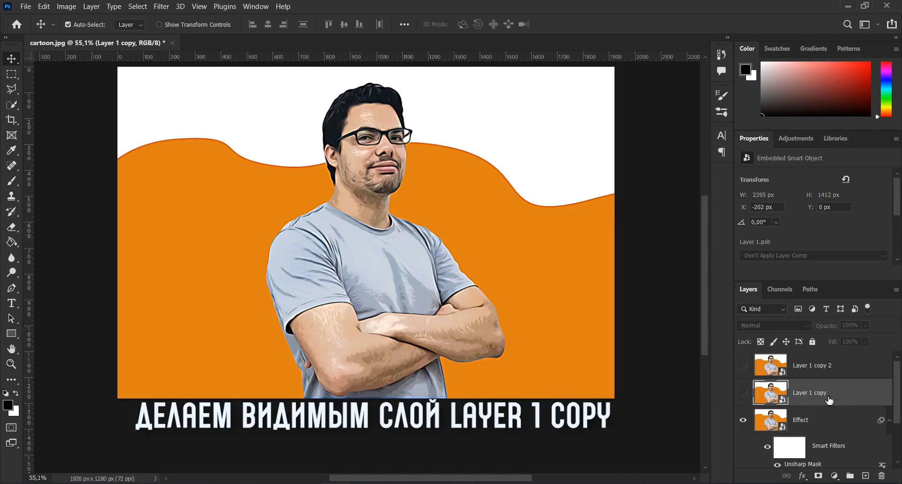
click(743, 393)
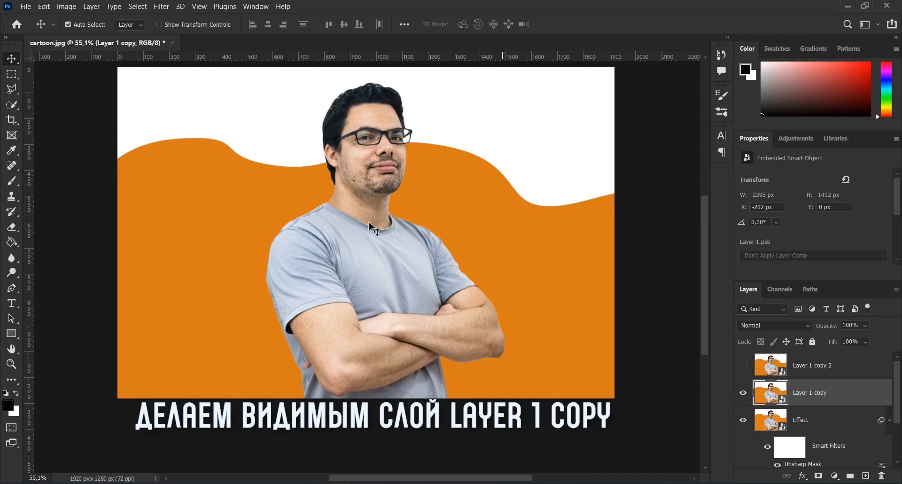
click(161, 6)
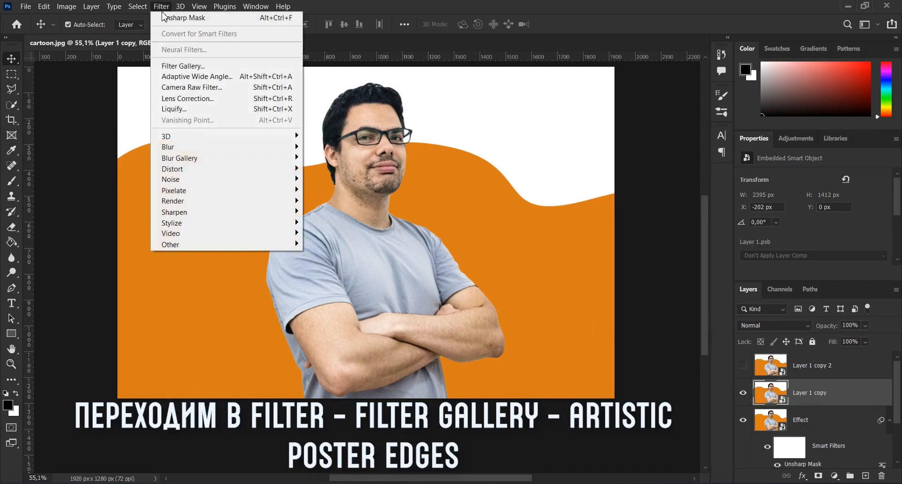
click(184, 66)
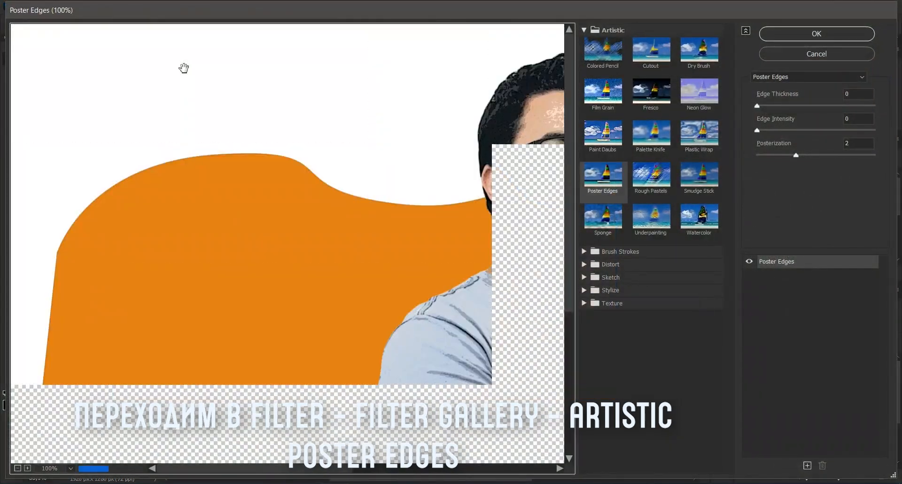
click(584, 31)
click(584, 32)
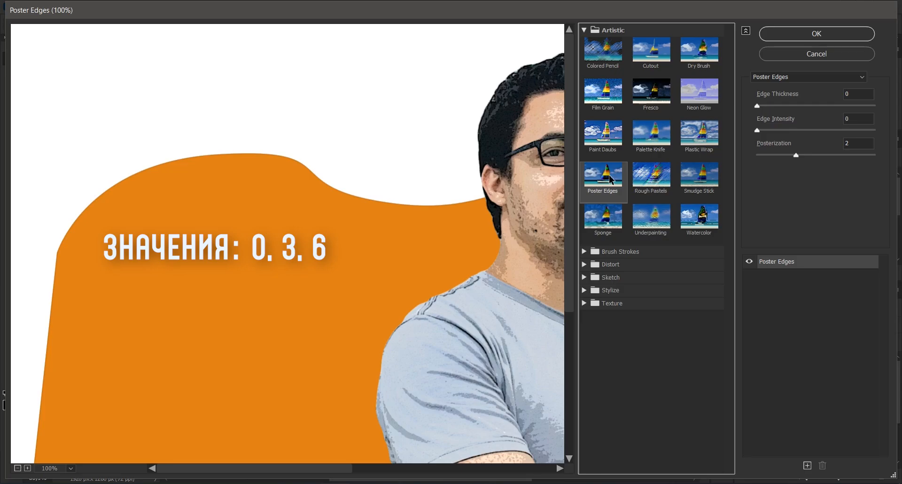
click(855, 93)
drag(855, 121, 839, 125)
text(3)
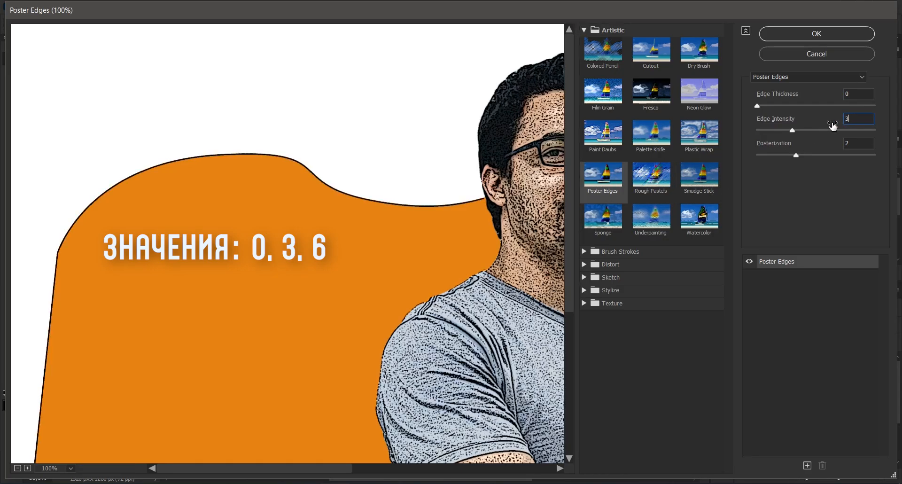
click(858, 144)
text(6)
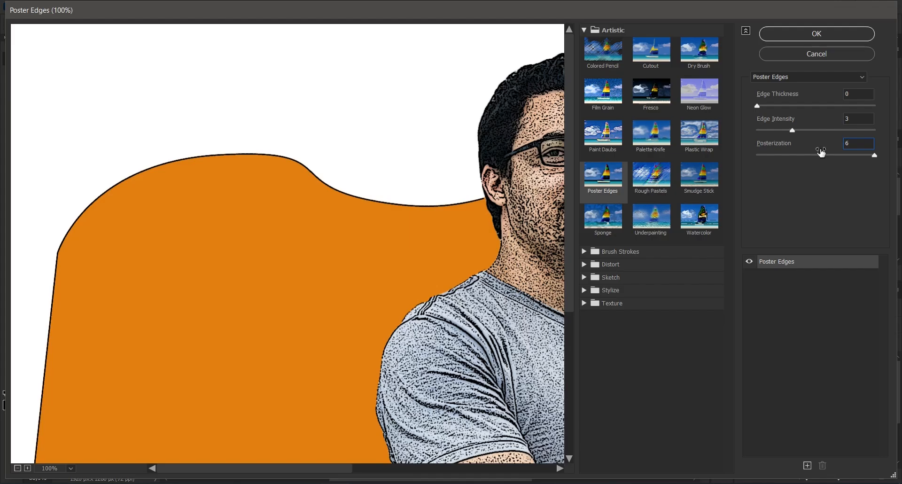
click(796, 37)
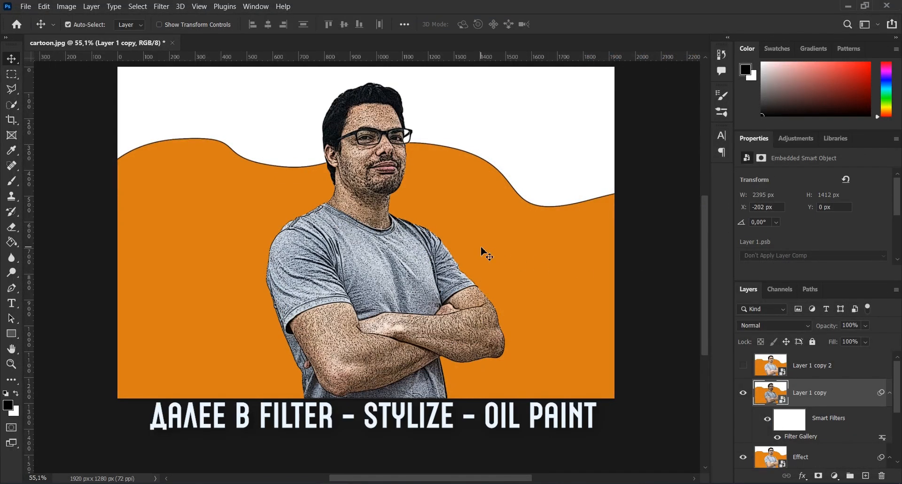
Apply Oil Paint to Layer 1 copy with Stylization 4.0, Cleanliness 3.0, Scale 0.1, and Bristle Detail, Angle and Shine at 0.
click(160, 7)
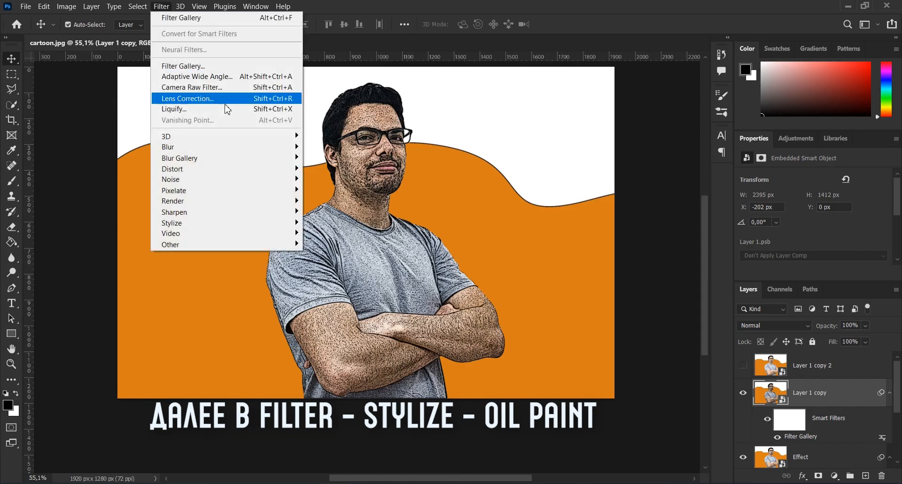
mouse_move(299, 225)
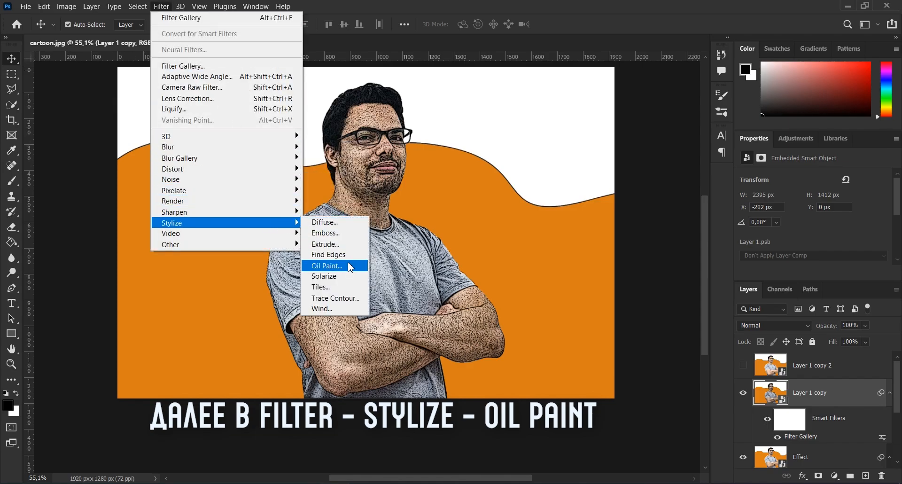
click(352, 266)
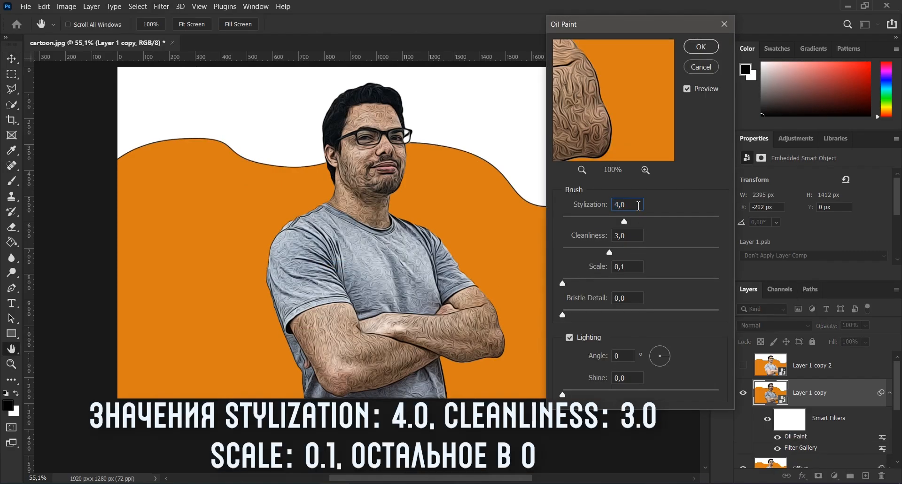
click(634, 267)
click(633, 297)
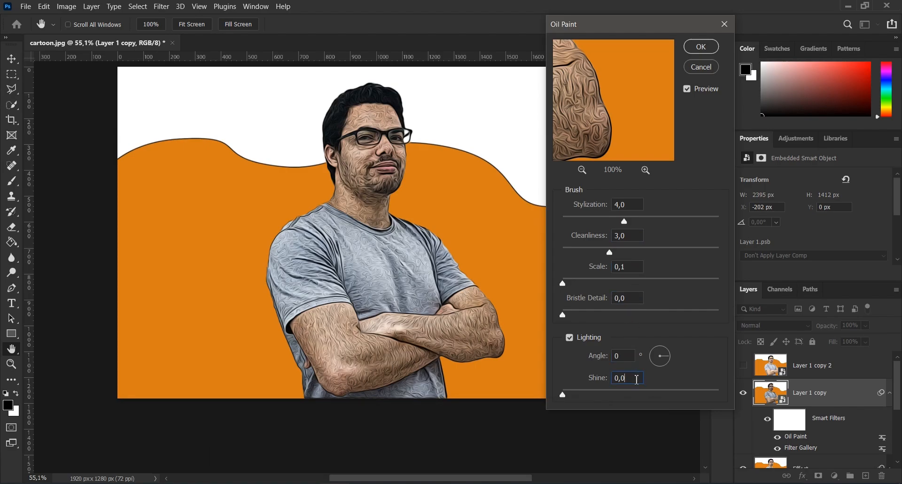
click(697, 50)
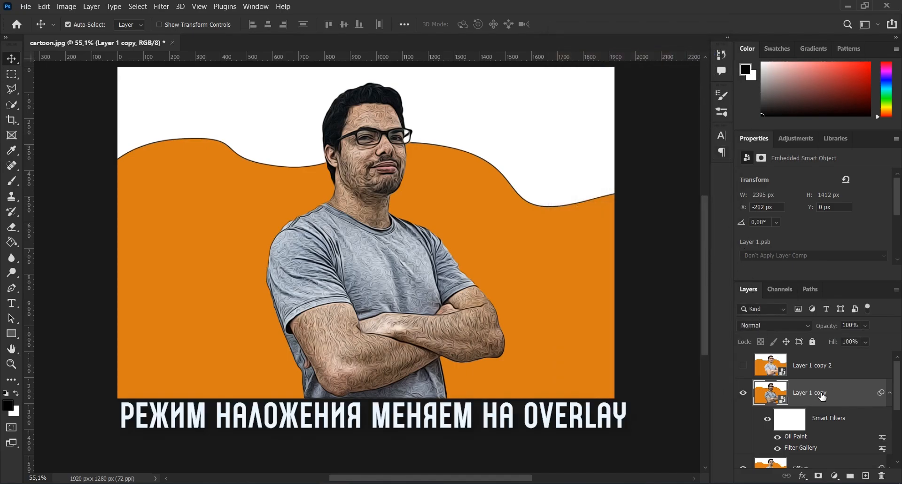
Set the blend mode of Layer 1 copy to Overlay and its opacity to 25%.
click(805, 325)
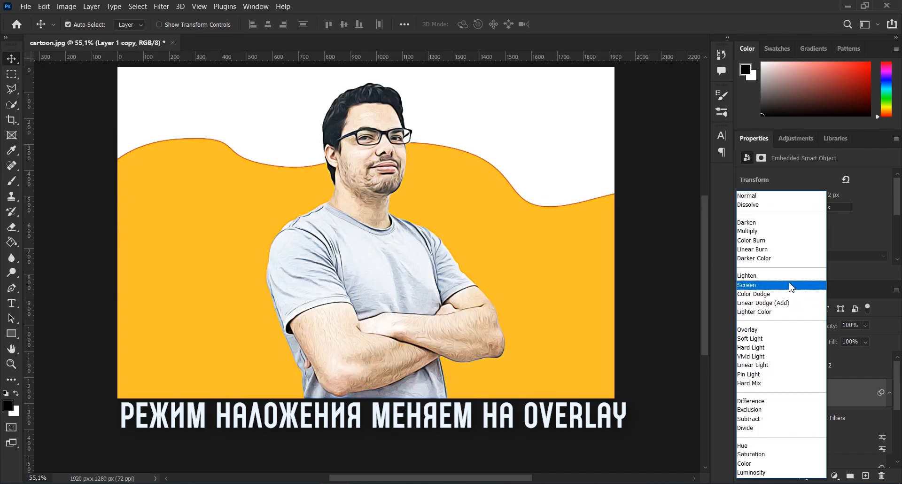
click(790, 330)
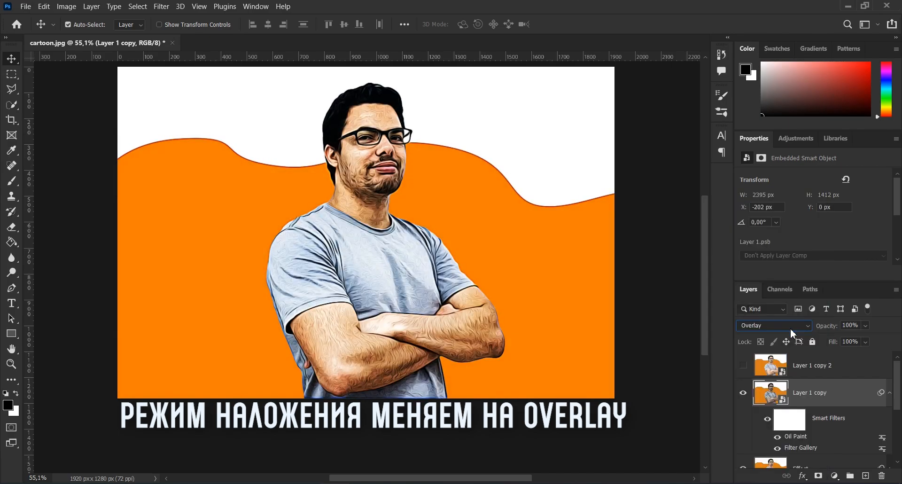
click(864, 325)
text(25)
key(Return)
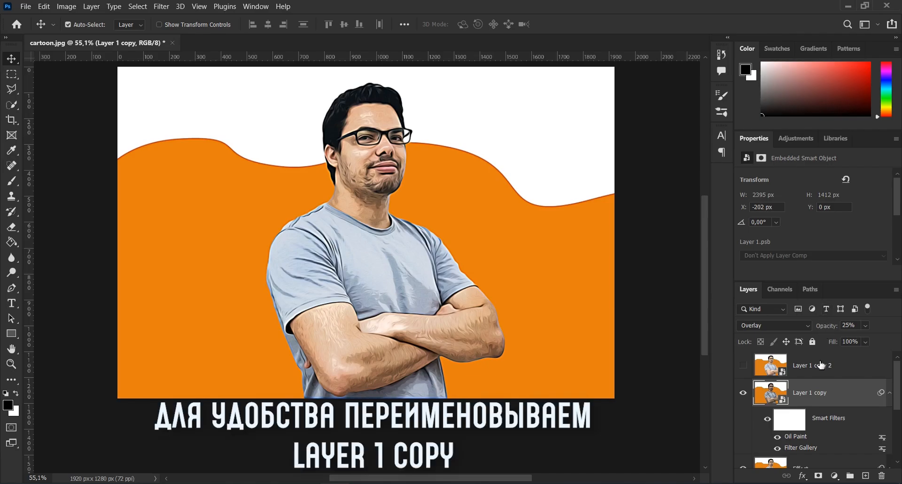
Rename Layer 1 copy as Outlines and collapse its smart filter list.
double_click(817, 394)
text(Outline)
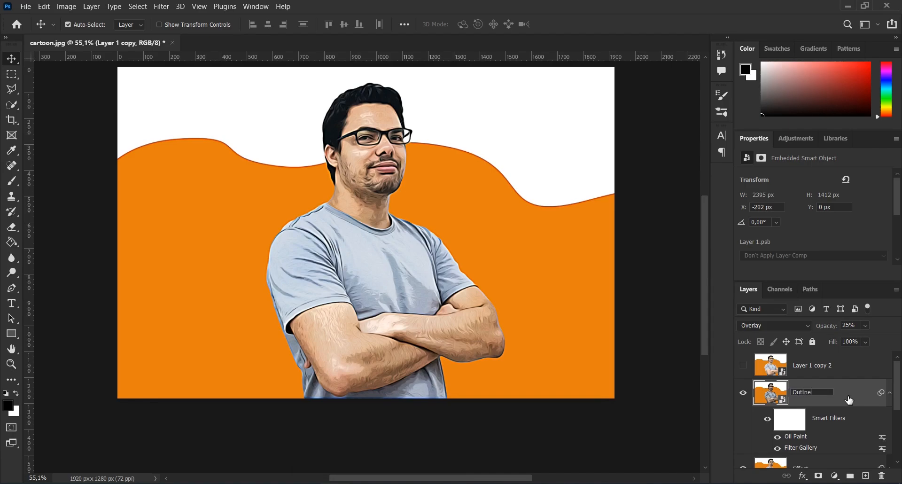
text(s)
key(Return)
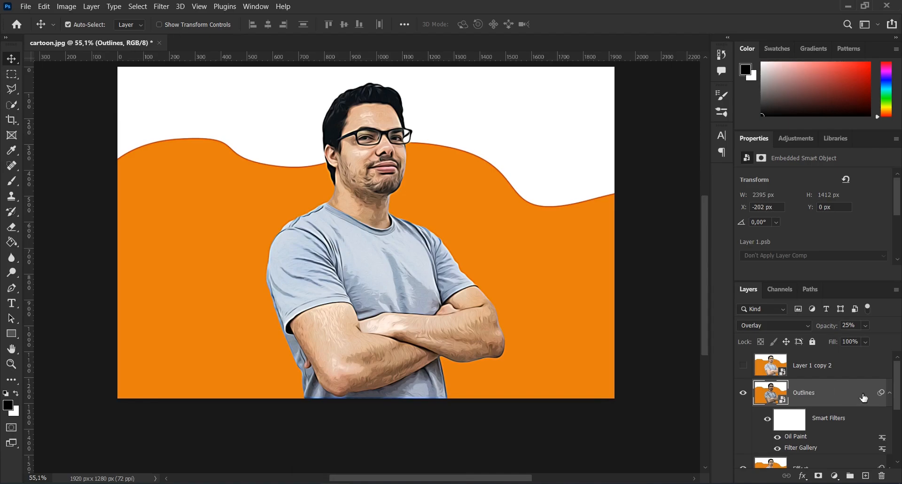
click(890, 393)
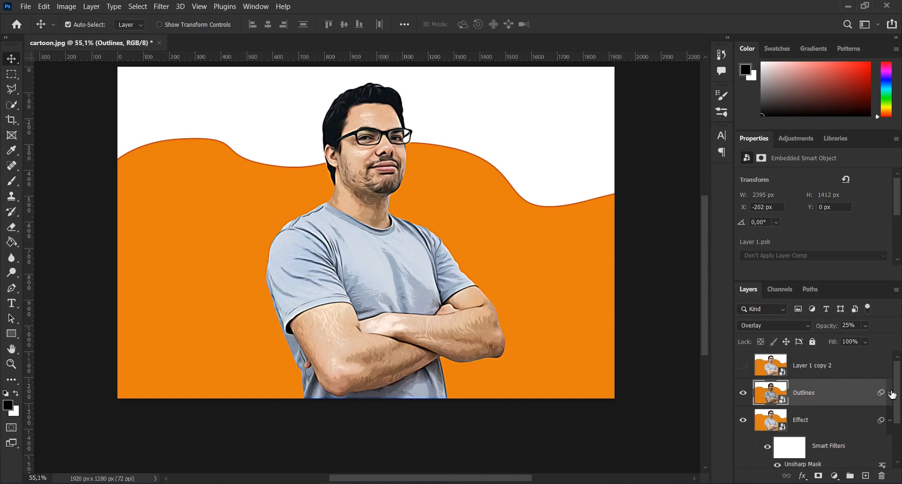
Rename Layer 1 copy 2 as High Pass and make the layer visible.
click(823, 370)
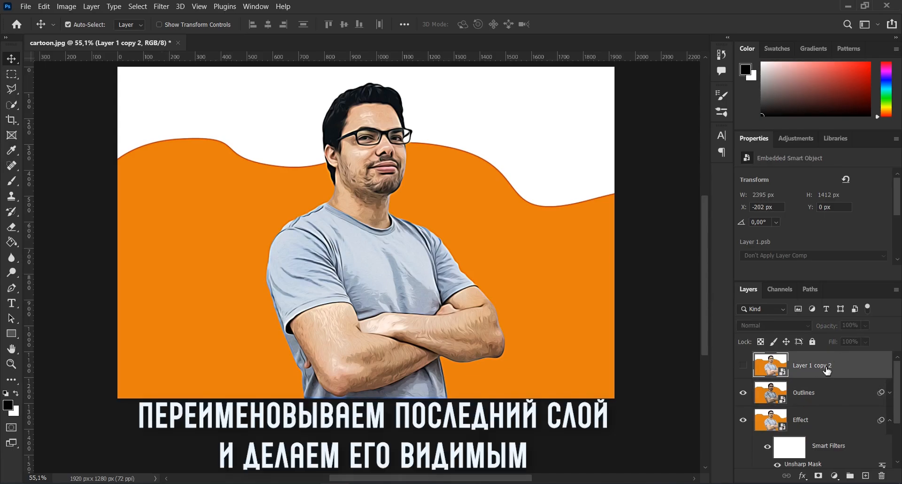
double_click(826, 370)
text(High Pass)
key(Return)
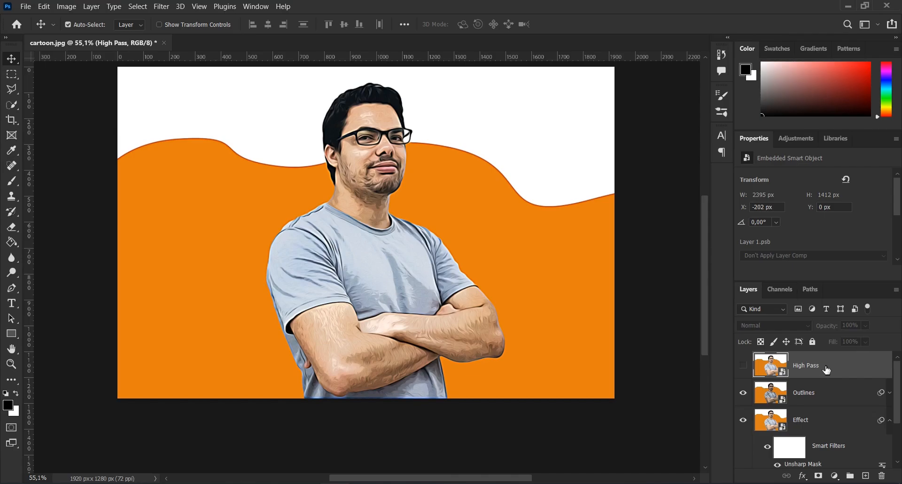
click(744, 367)
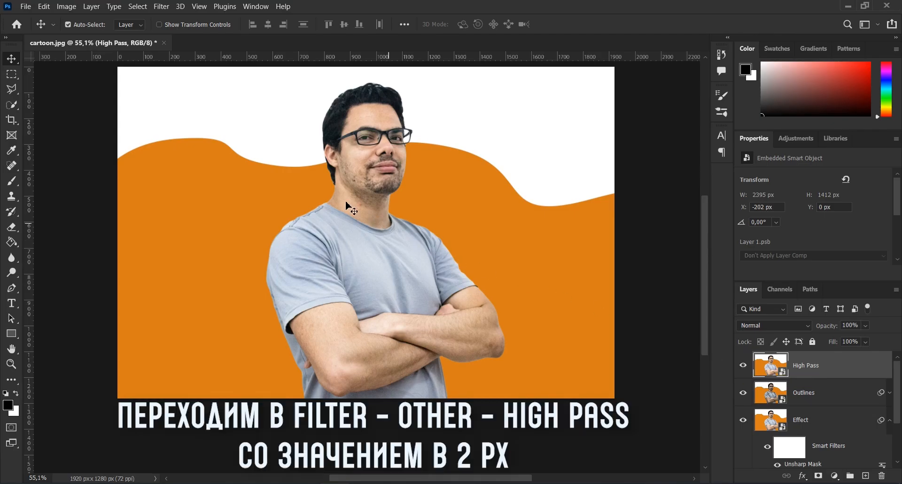
Apply the High Pass filter to the High Pass layer with a radius of 2.0 pixels.
click(161, 6)
mouse_move(256, 244)
click(352, 259)
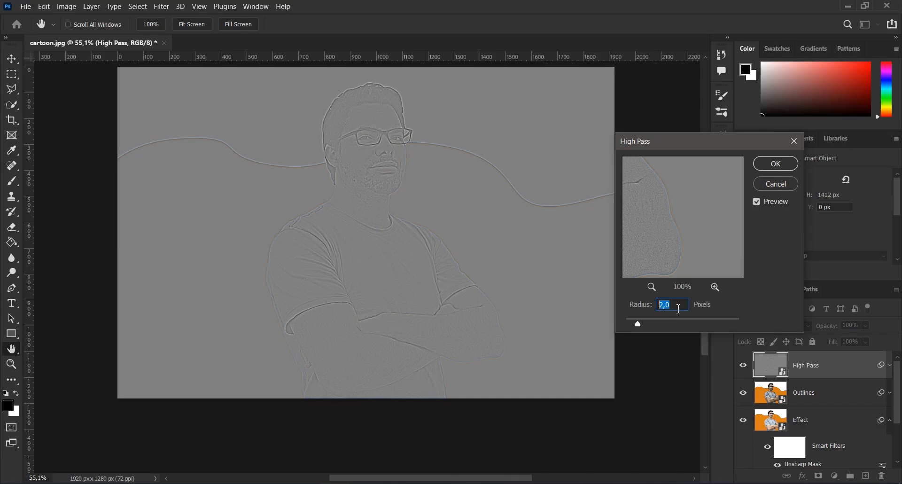
click(770, 164)
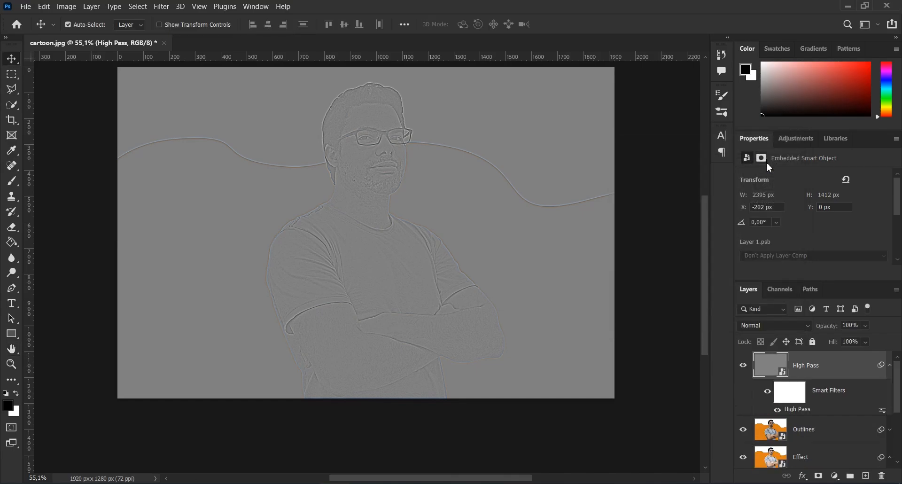
Set the High Pass layer's blend mode to Overlay and collapse the smart filter lists of the High Pass and Effect layers.
click(809, 324)
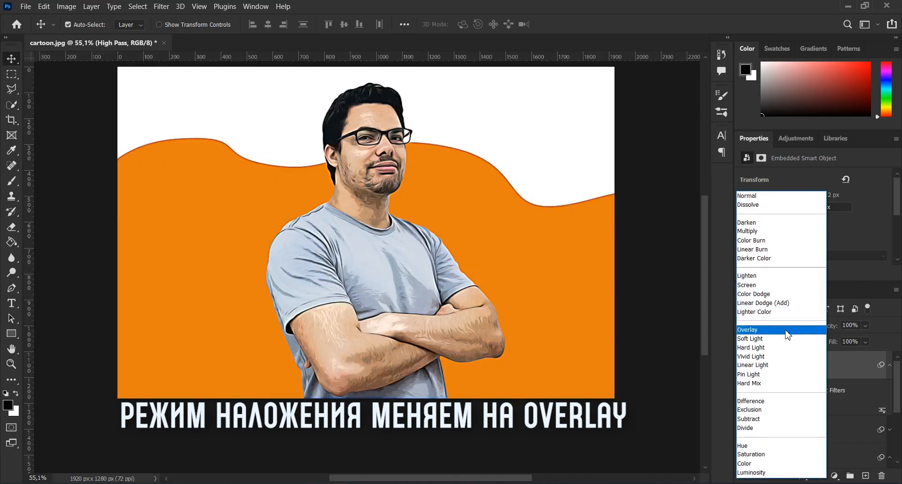
click(788, 331)
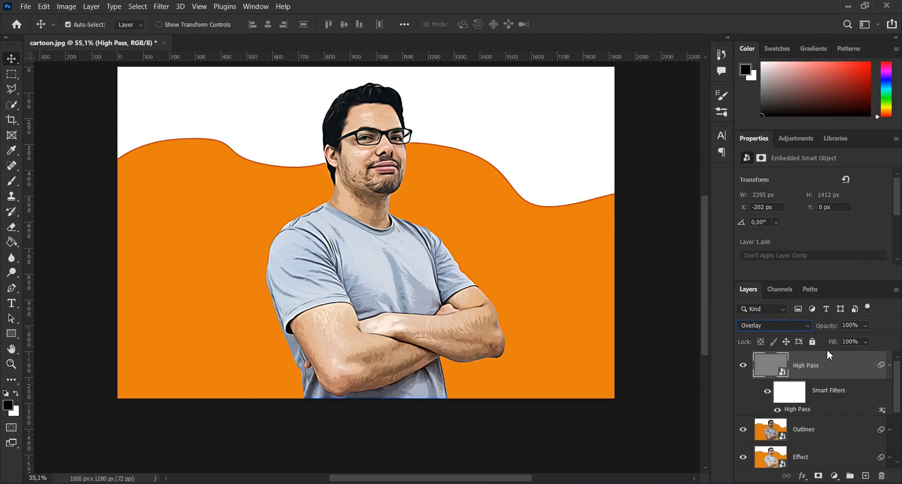
click(889, 365)
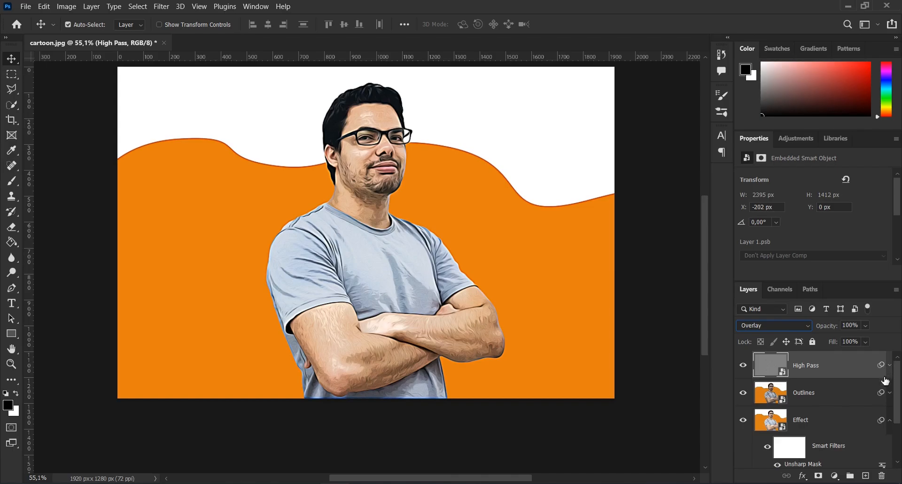
click(889, 420)
Add a Color Lookup adjustment layer above the High Pass layer using the 3Strip.look 3D LUT.
click(835, 476)
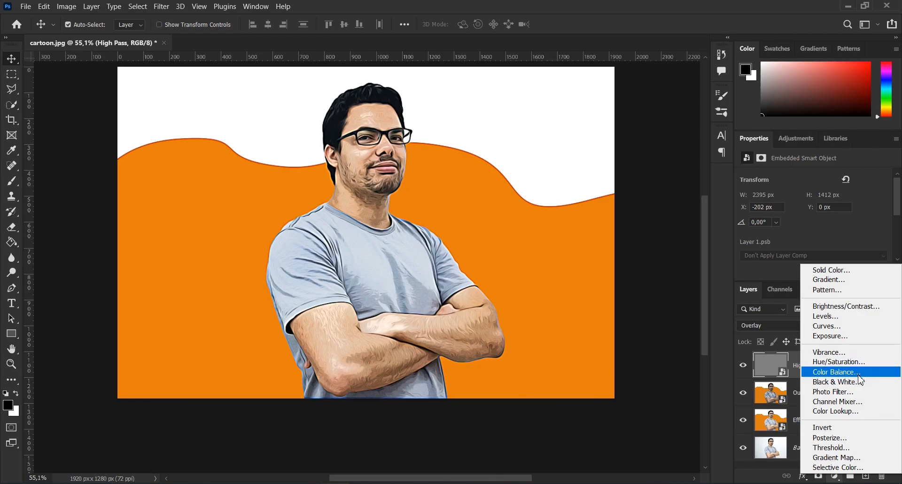
click(862, 412)
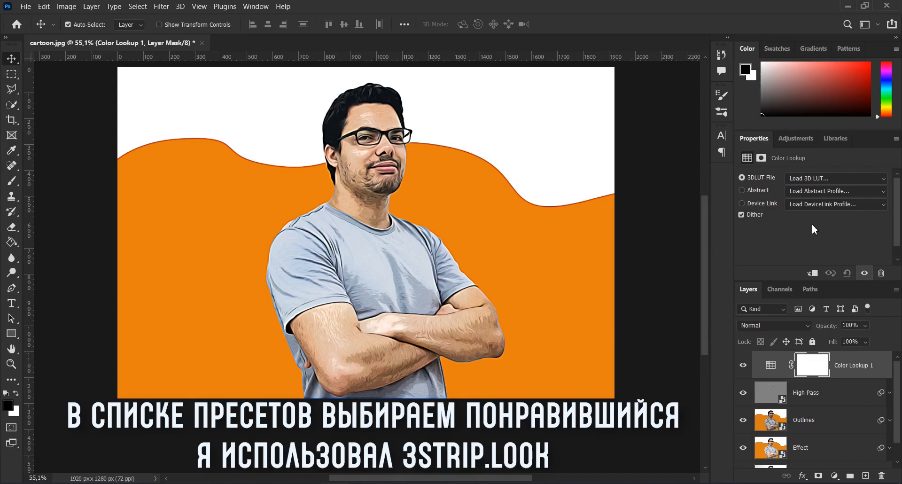
click(839, 179)
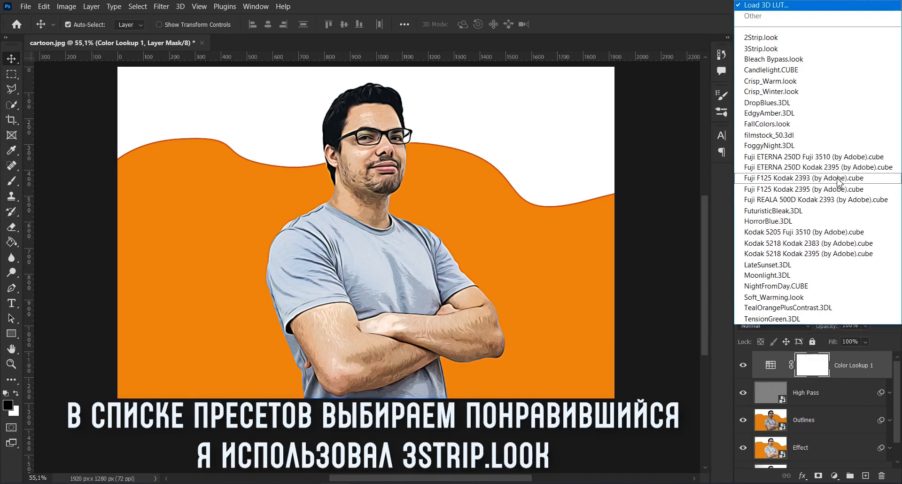
click(818, 49)
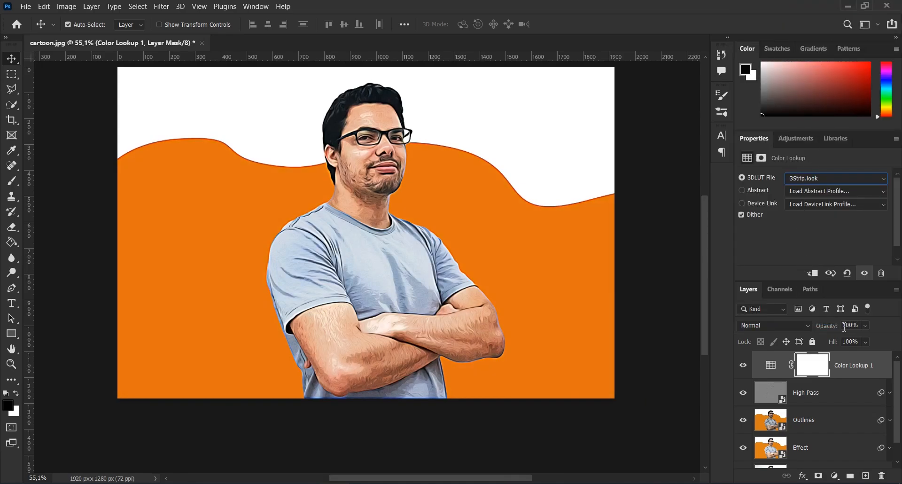
Set the Color Lookup adjustment layer's opacity to 50%.
drag(860, 325, 844, 326)
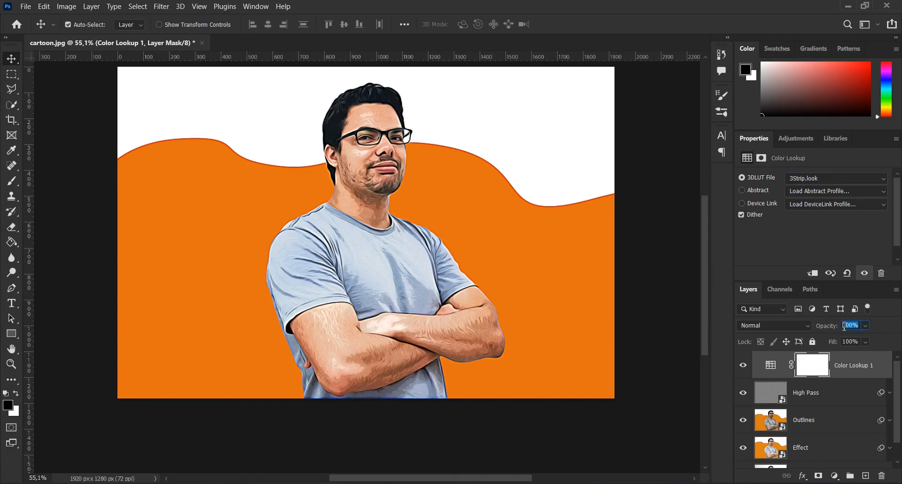
text(50)
scroll(447, 215, up, 5)
drag(389, 232, 409, 289)
scroll(409, 289, up, 2)
scroll(408, 288, down, 3)
scroll(409, 289, down, 3)
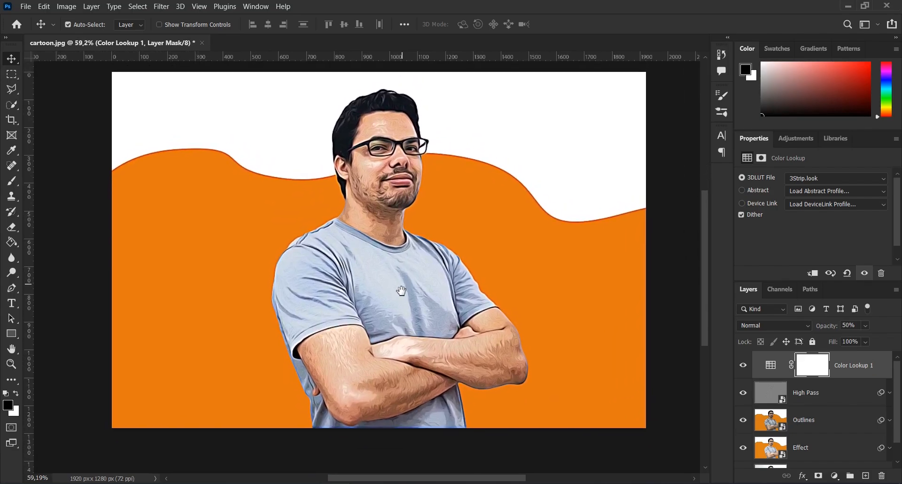